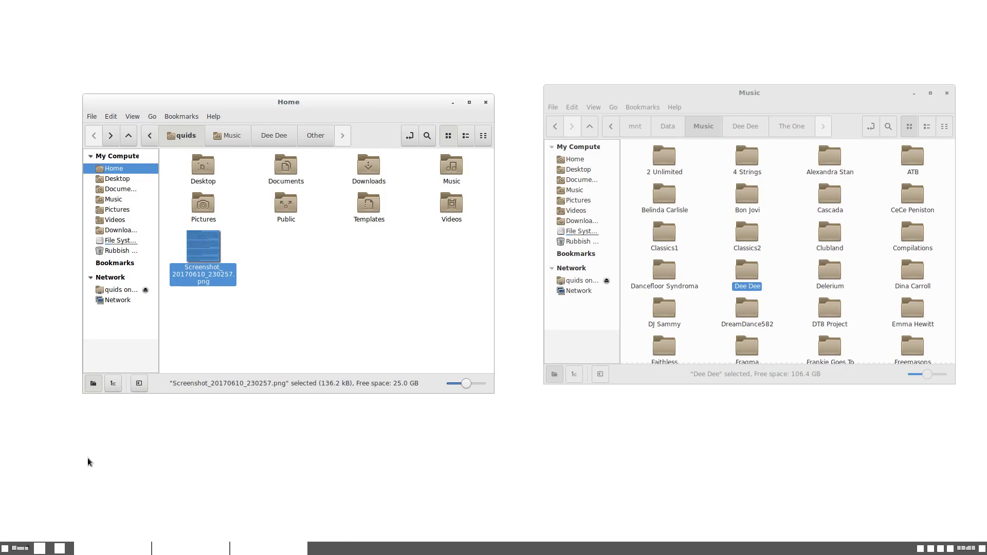
Open the application launcher and show its Places entries
left_click(16, 548)
left_click(87, 504)
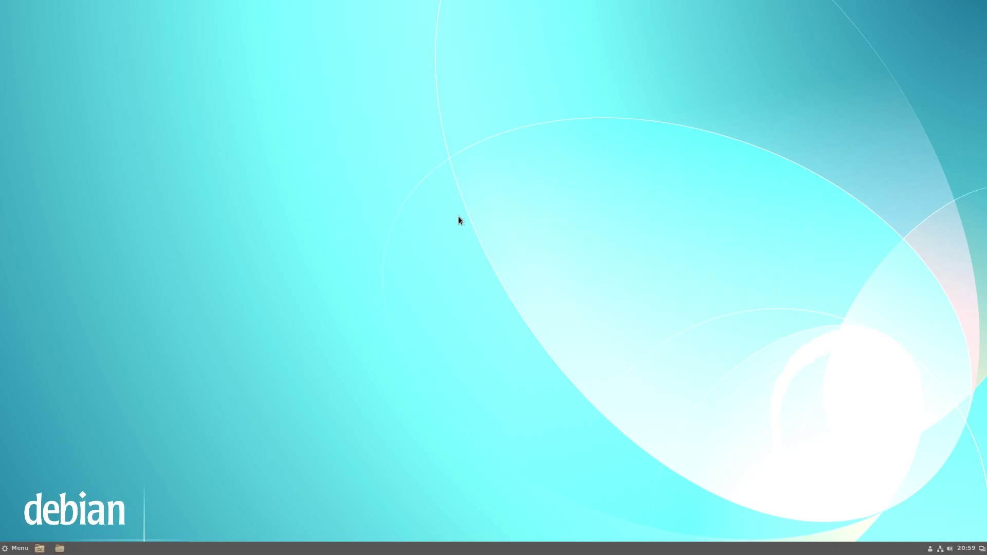
Launch Terminal from the application menu
left_click(22, 550)
mouse_move(66, 465)
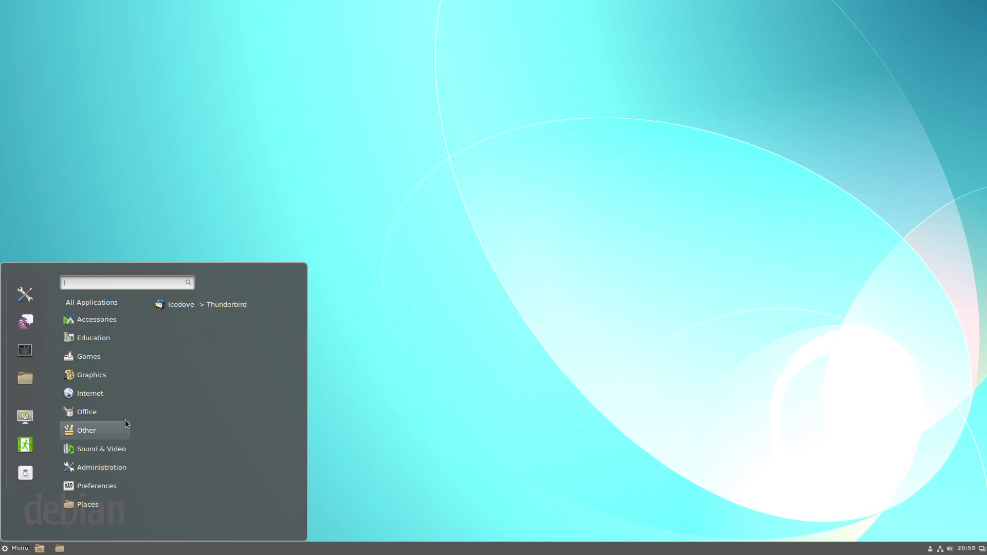
mouse_move(119, 419)
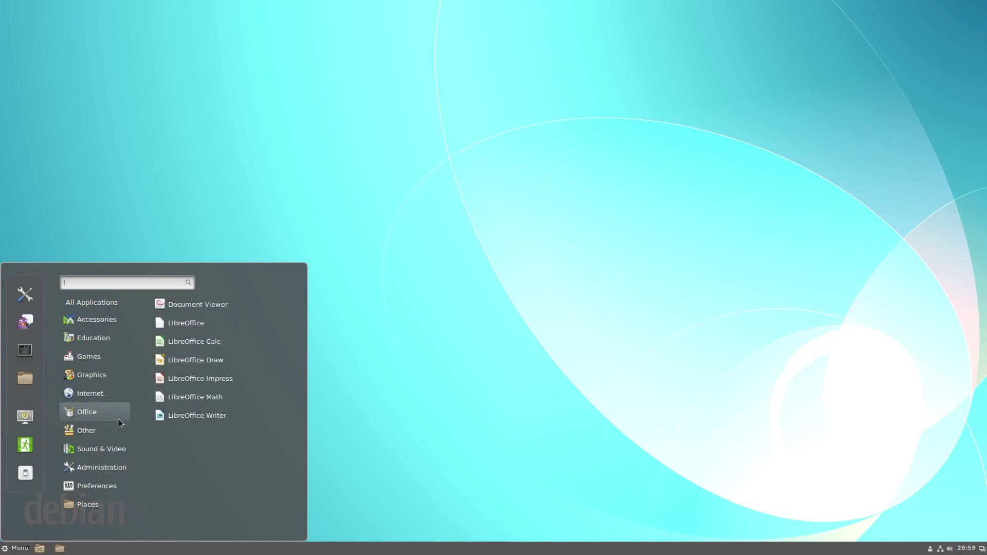
left_click(26, 350)
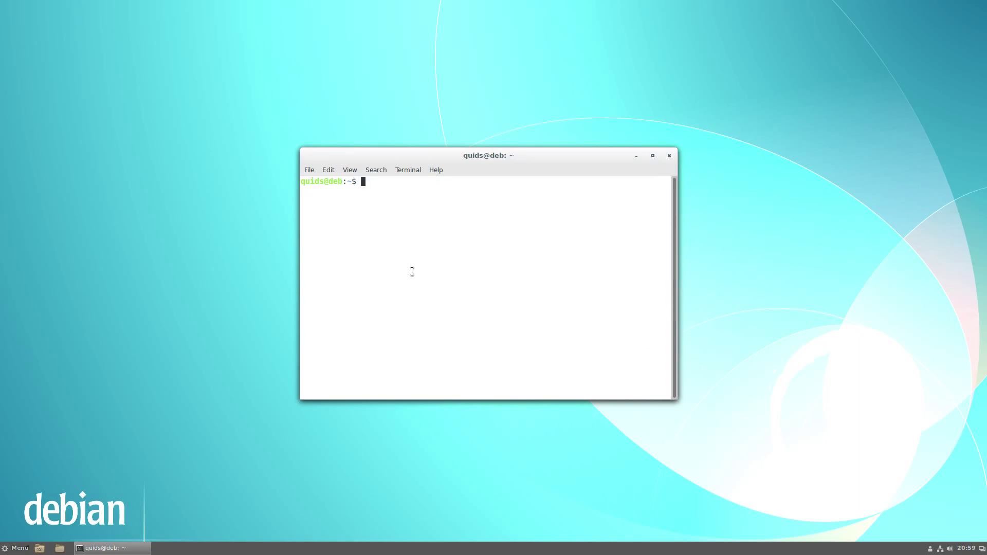
Run uname -a and free -m to show kernel 4.9.0-3-amd64 and 7987 MB memory
type("uname -a")
key("Return")
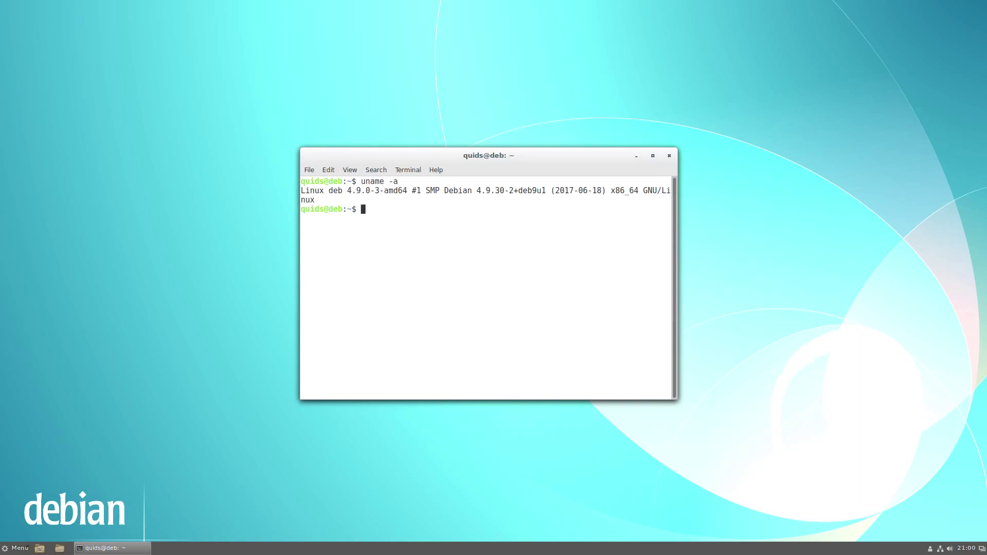
type("free -m")
key("Return")
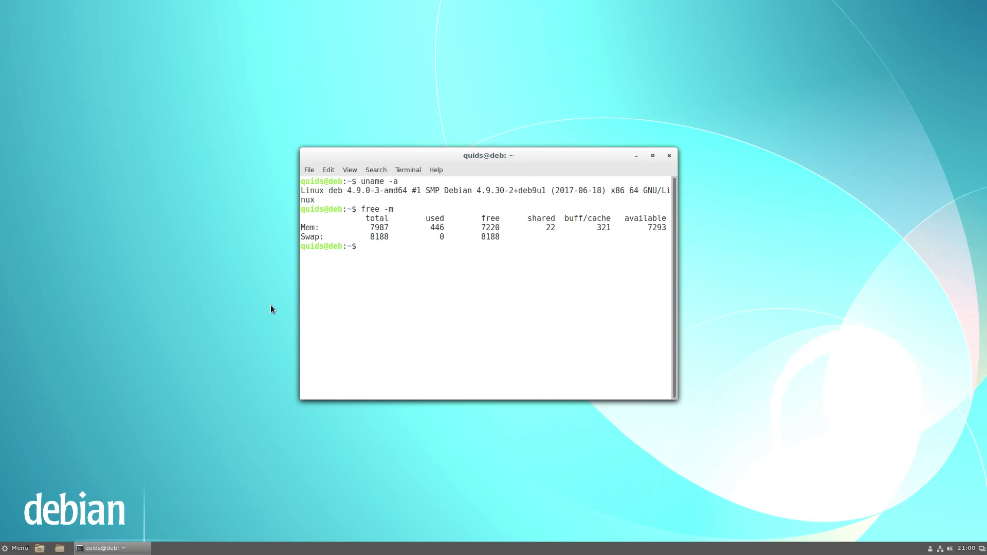
Open MemoryUsage.png from the Pictures folder in Image Viewer
left_click(60, 548)
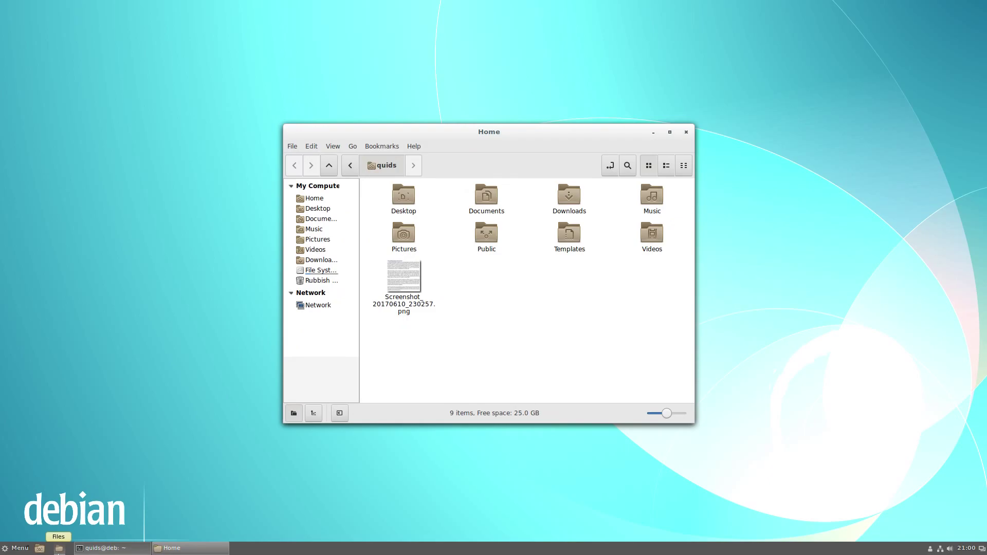
double_click(404, 227)
double_click(469, 203)
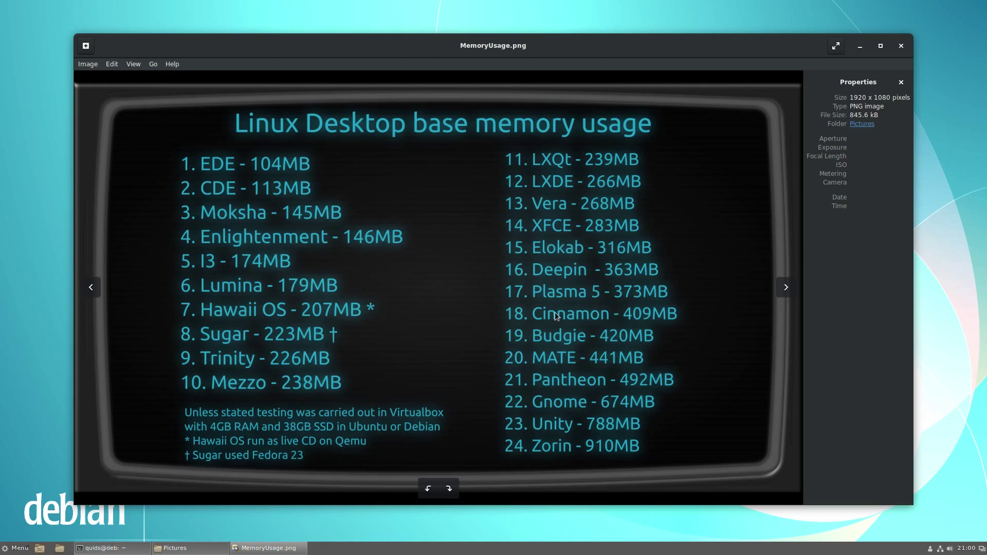
Close Image Viewer and browse the online available desklets in Desklets settings
left_click(901, 46)
left_click(16, 548)
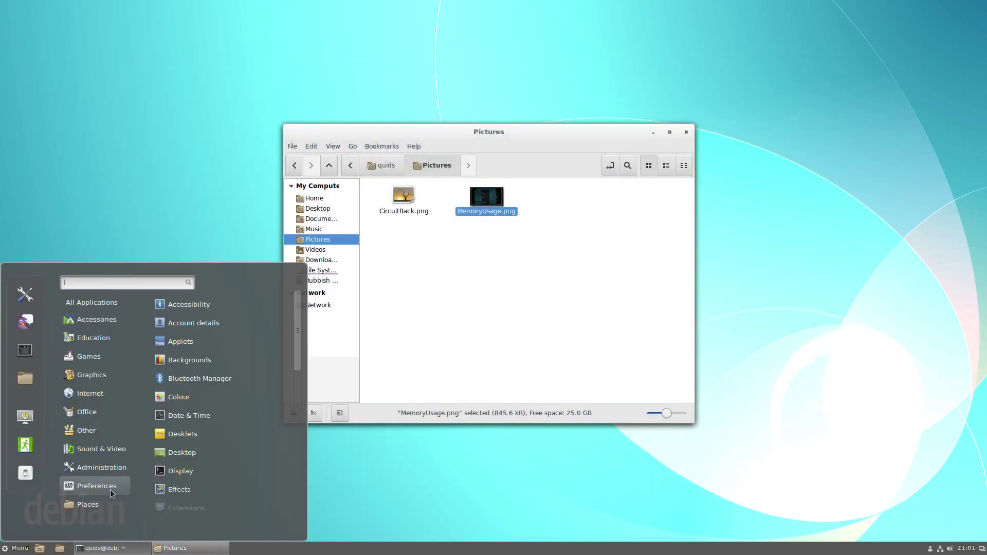
left_click(194, 432)
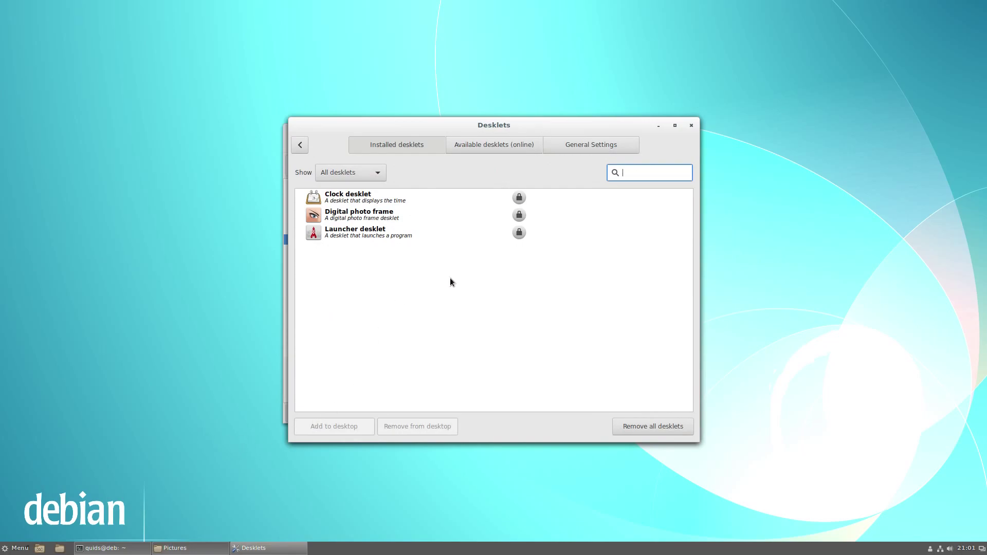
left_click(496, 145)
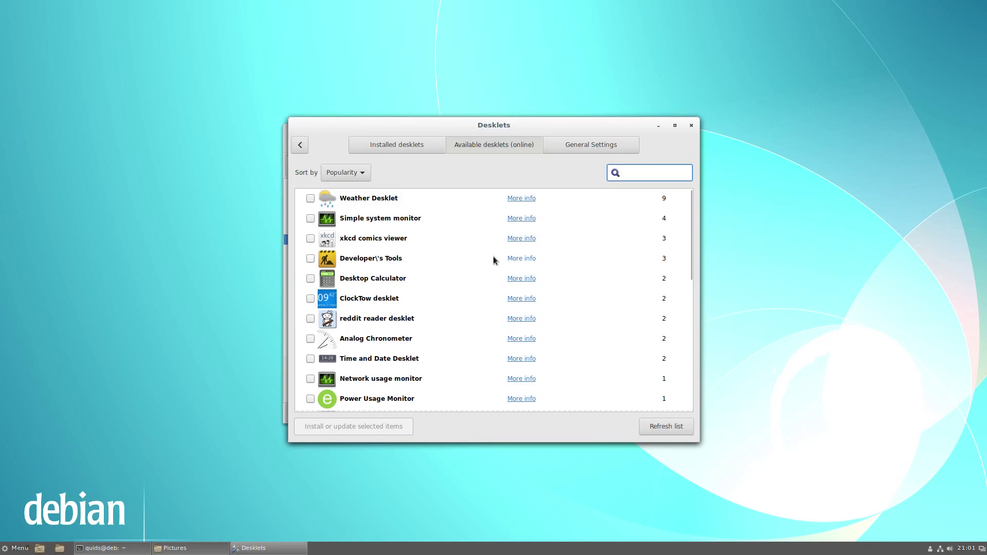
scroll(493, 259, "down", 4)
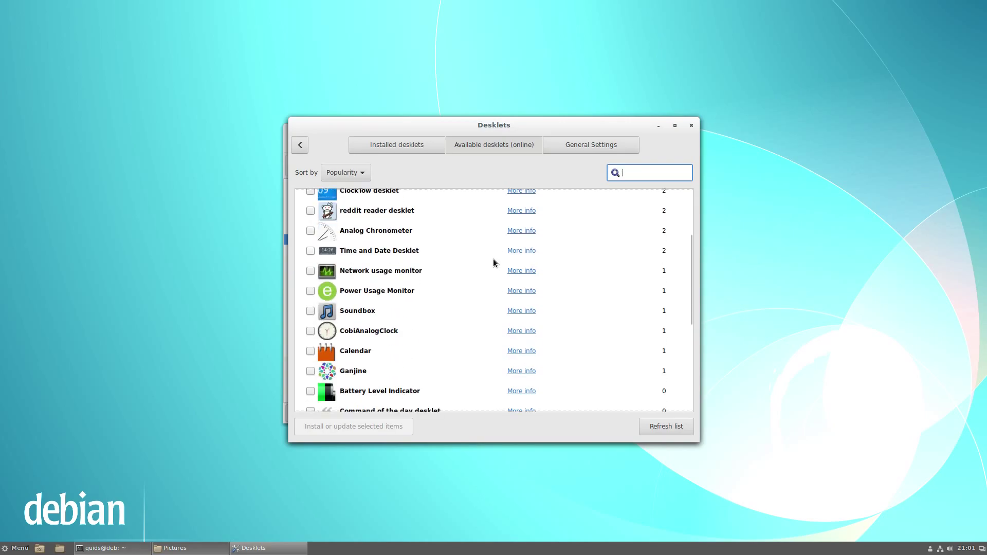
scroll(492, 258, "down", 8)
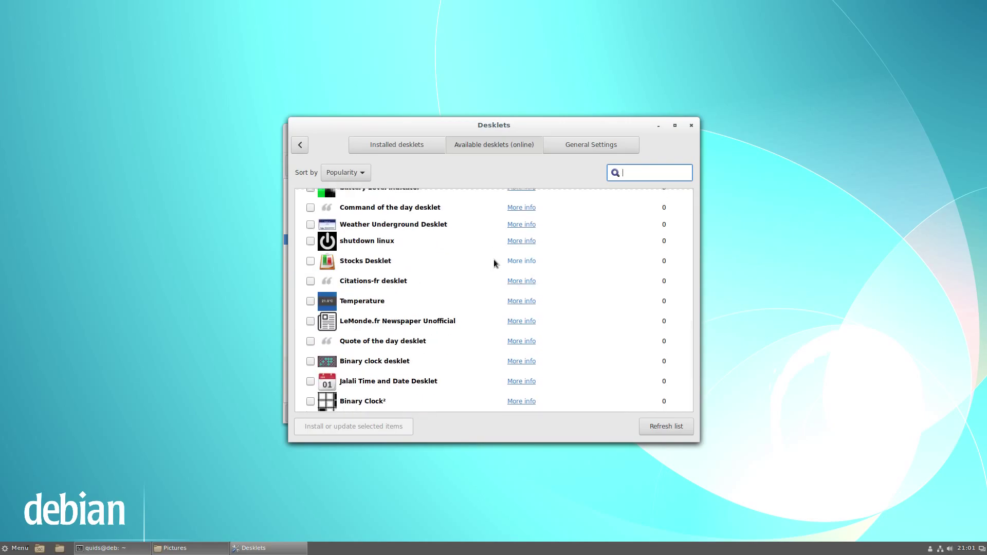
Install Cinnamon Tweaks and Transparent panels from the online Extensions list
left_click(692, 126)
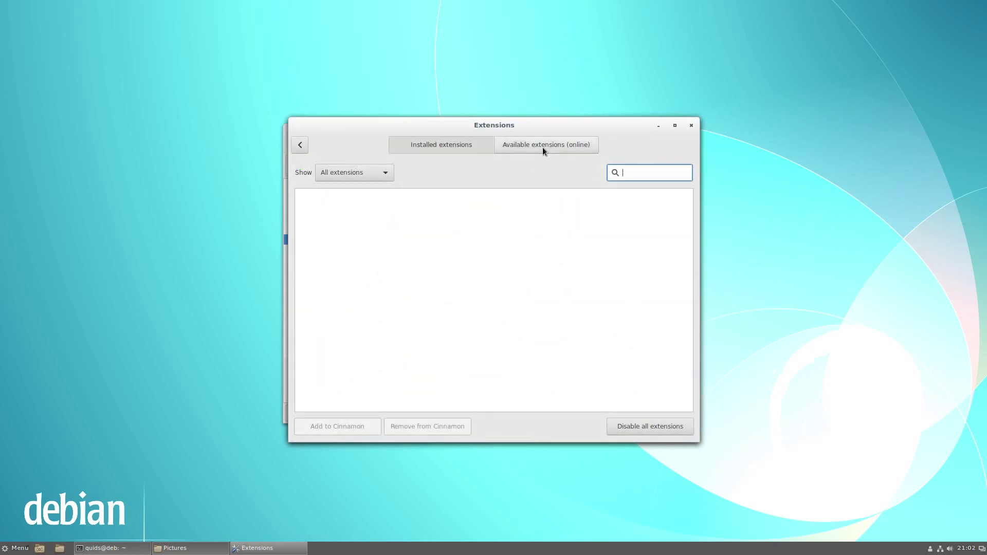
left_click(542, 147)
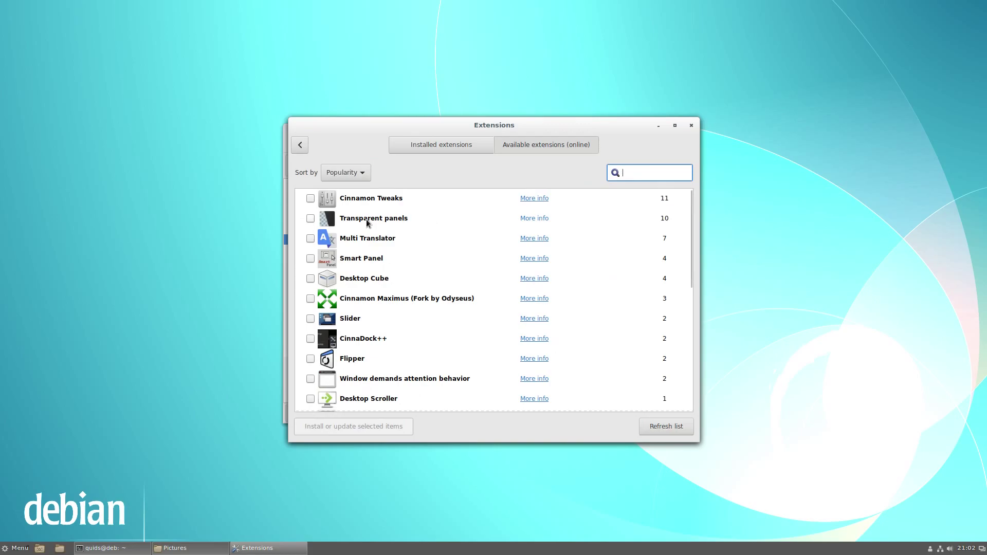
left_click(311, 199)
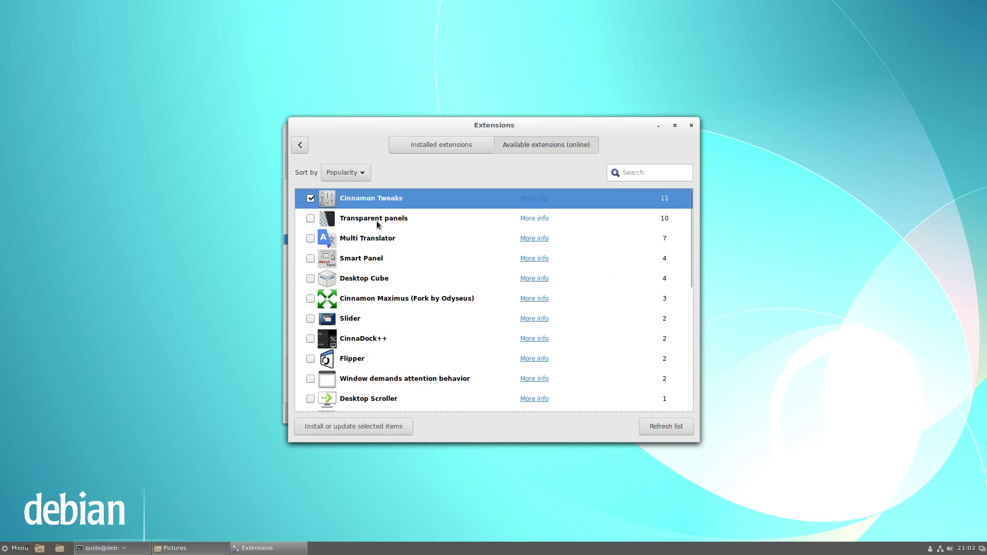
left_click(310, 220)
scroll(411, 273, "down", 8)
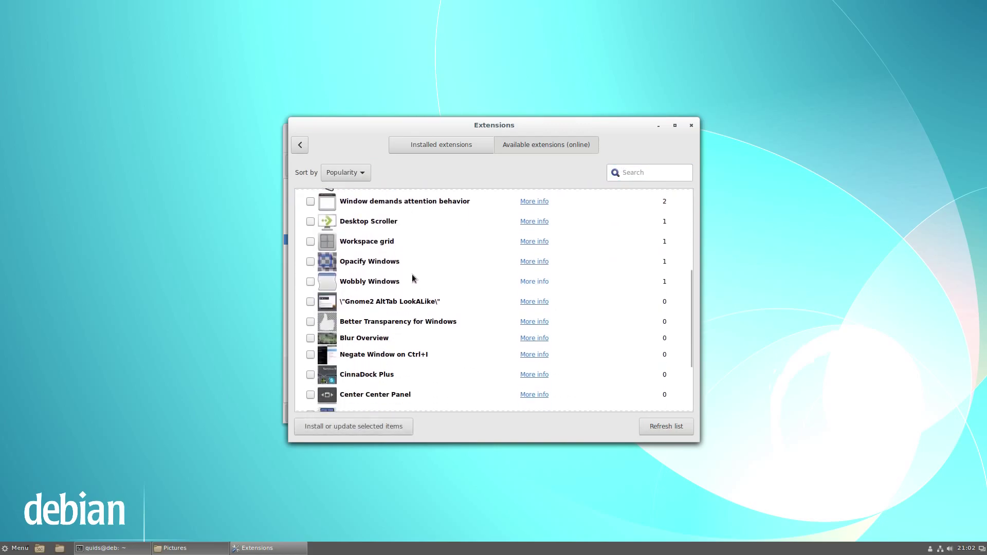
scroll(420, 280, "down", 1)
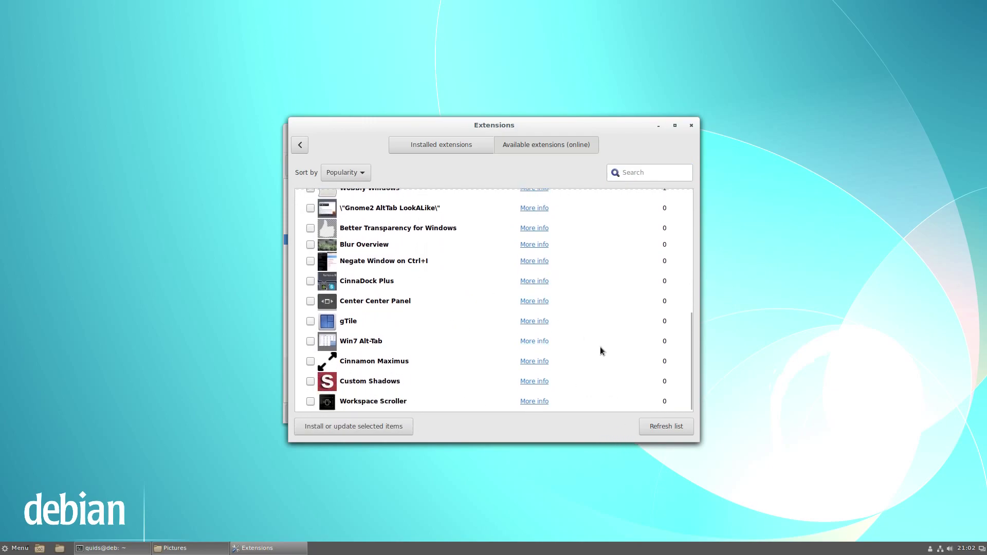
Add the installed Cinnamon Tweaks and Transparent panels extensions to Cinnamon
left_click(441, 144)
right_click(360, 198)
left_click(380, 217)
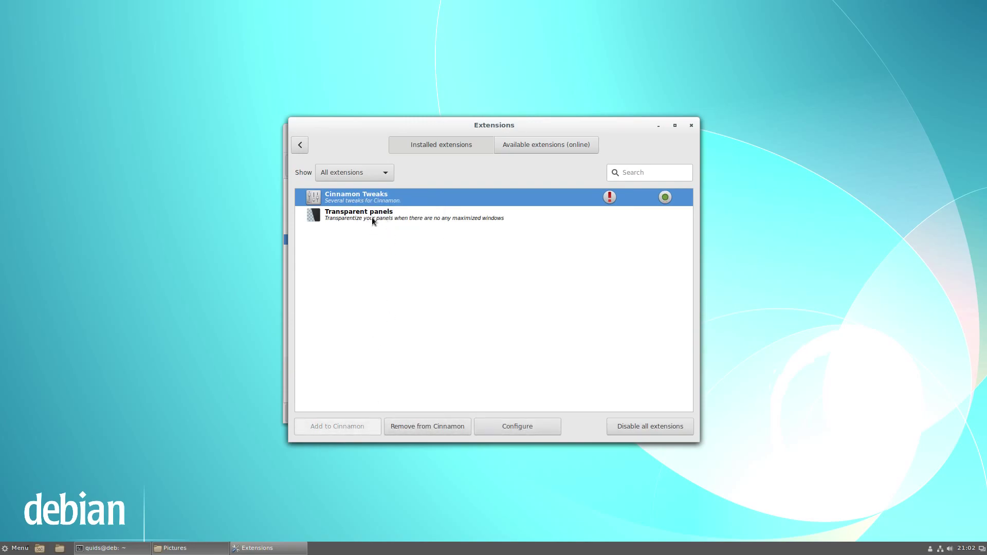
right_click(372, 220)
left_click(395, 235)
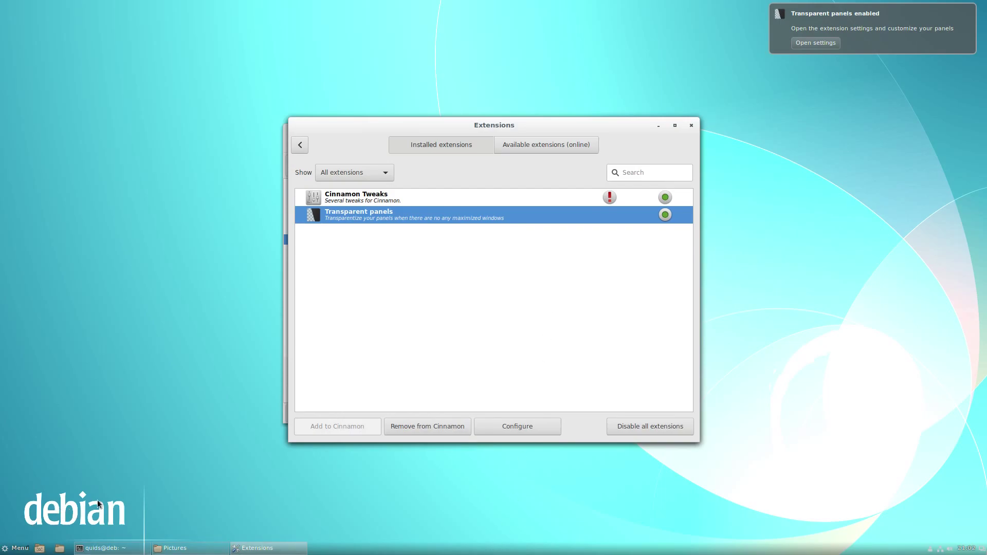
key("super")
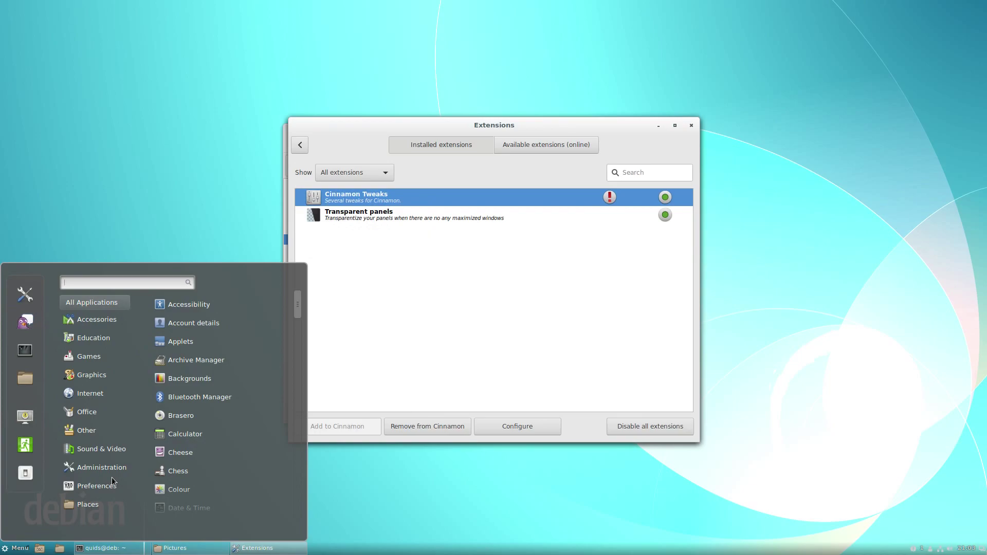
type("sc")
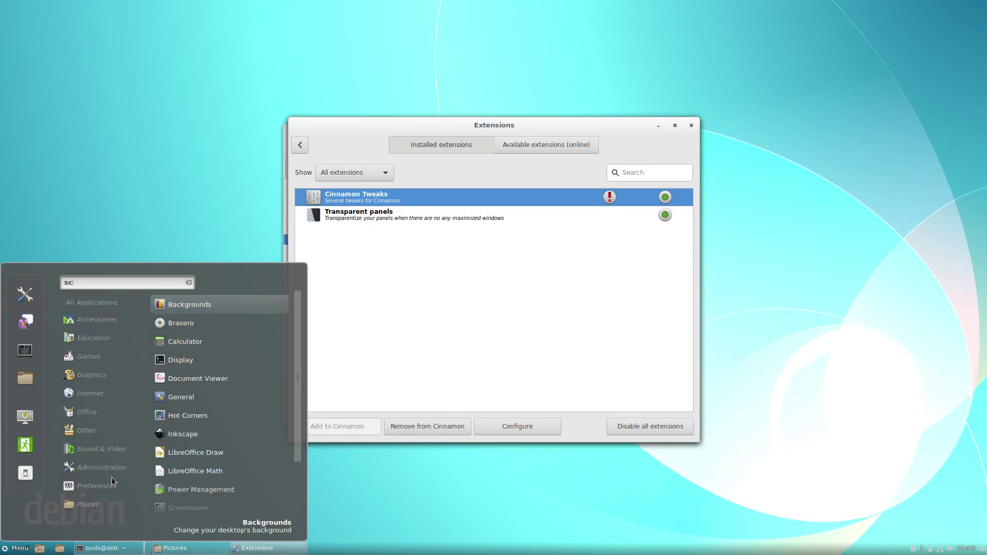
type("re")
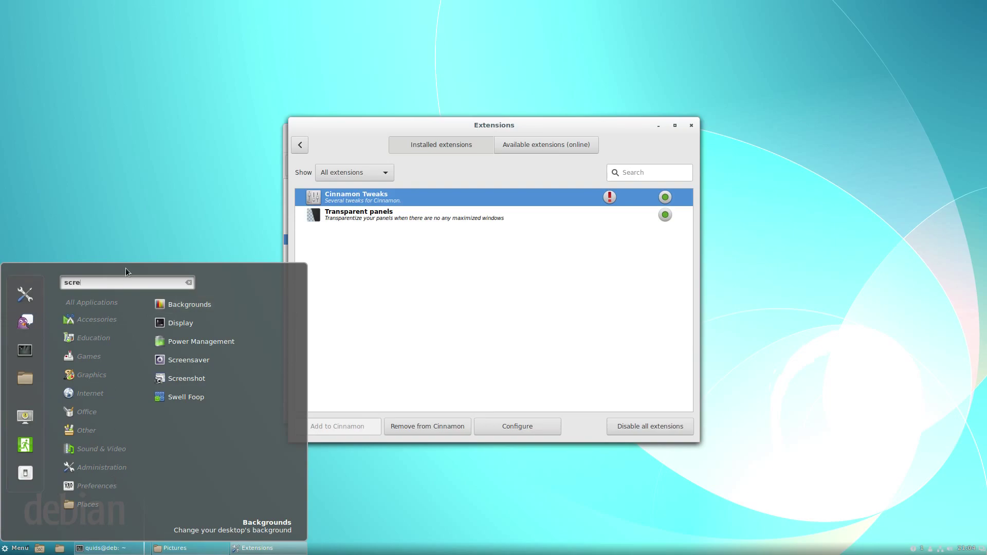
key("BackSpace")
key("BackSpace")
key("BackSpace")
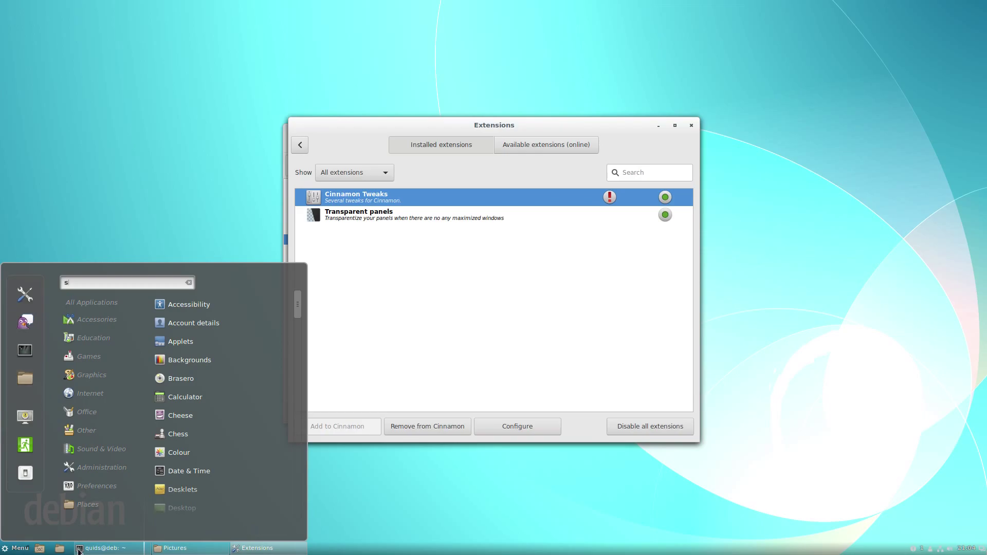
Open the Home folder in Nemo and view Nemo's version information
left_click(60, 547)
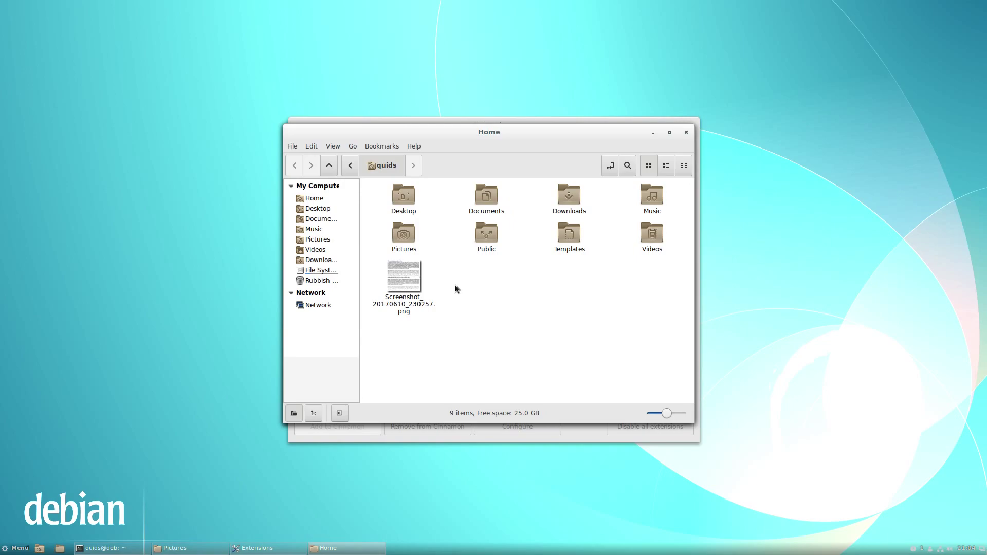
left_click(414, 147)
left_click(429, 176)
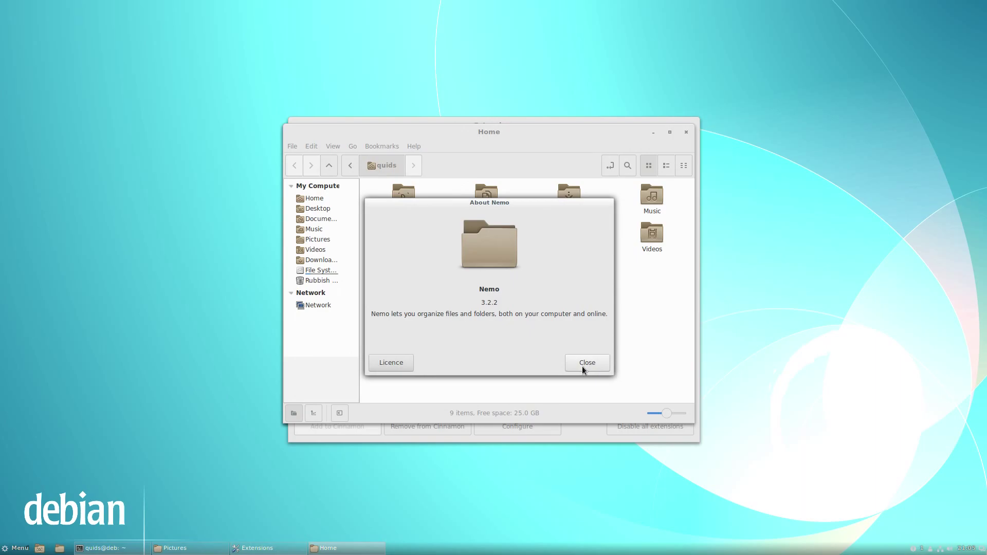
left_click(584, 368)
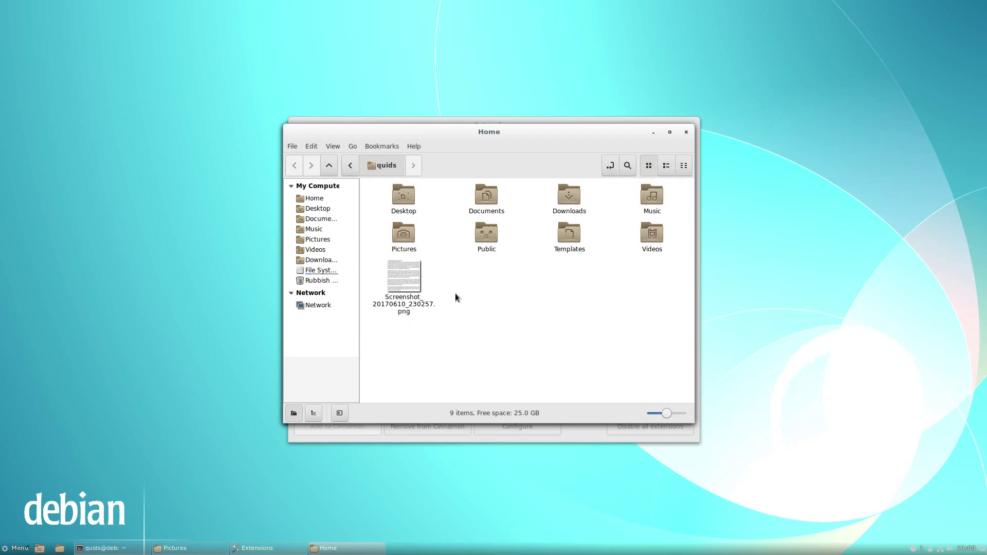
Toggle dual-pane with F3 and try the list, compact and icon views
key("F3")
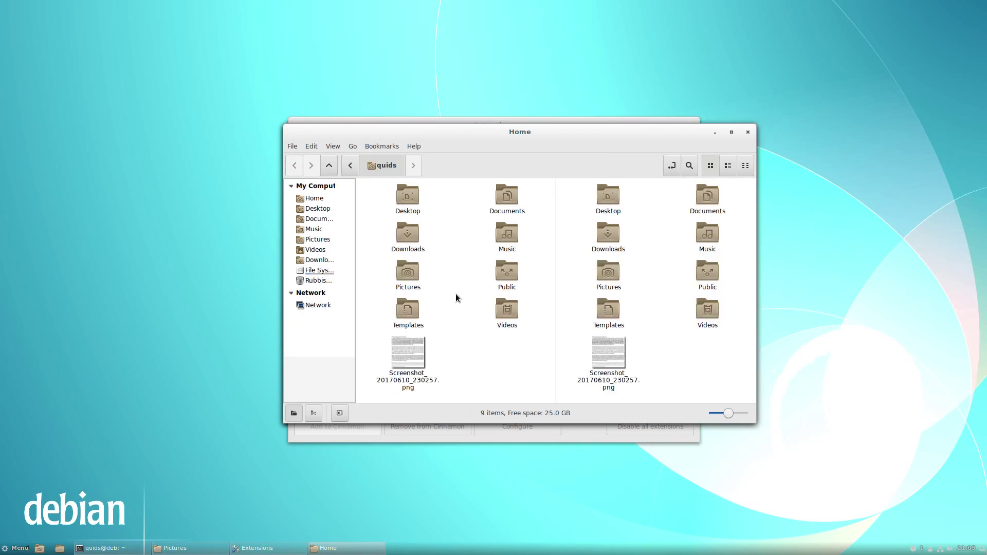
key("F3")
left_click(728, 166)
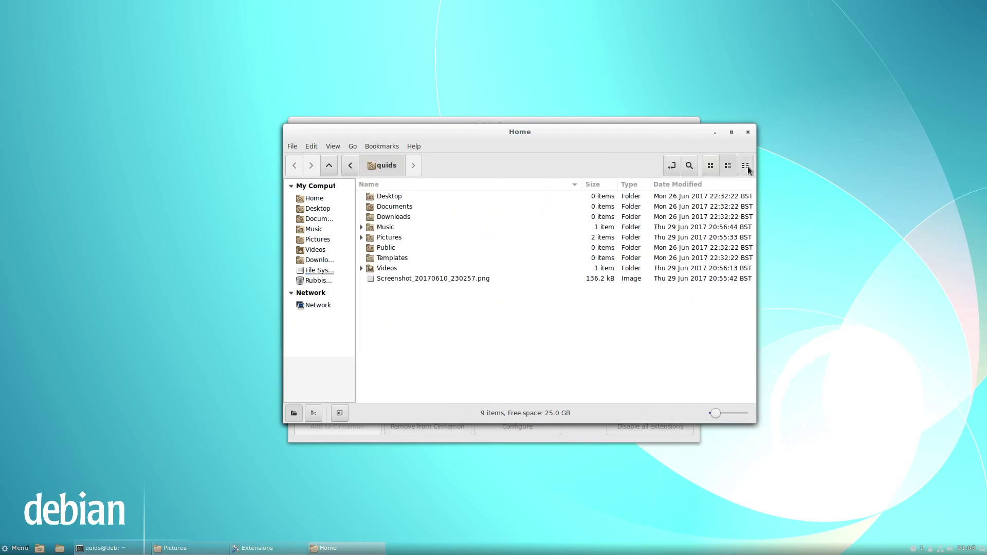
left_click(746, 165)
left_click(710, 166)
type("doc")
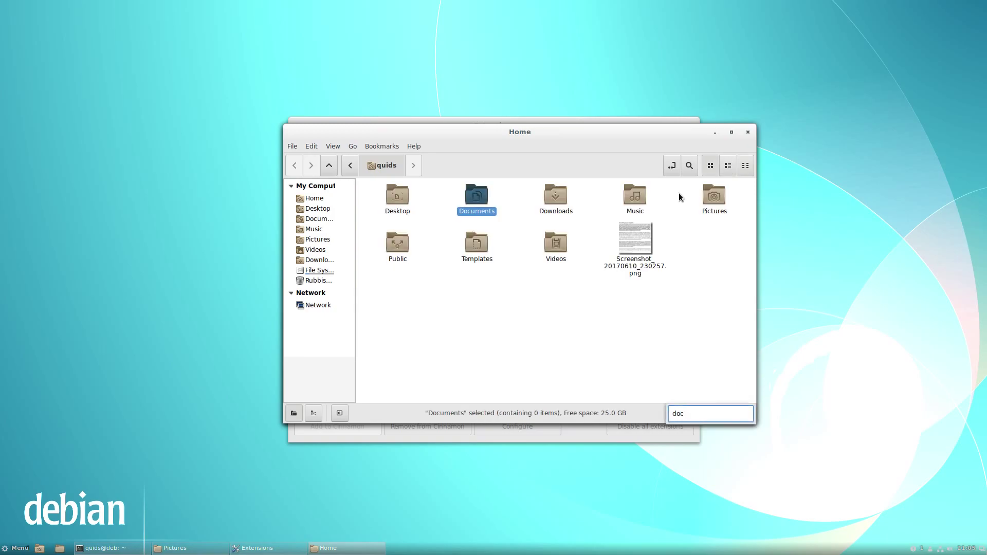
Move Screenshot_20170610_230257.png into Pictures, confirm it arrived, and return home
left_click_drag(636, 229, 727, 203)
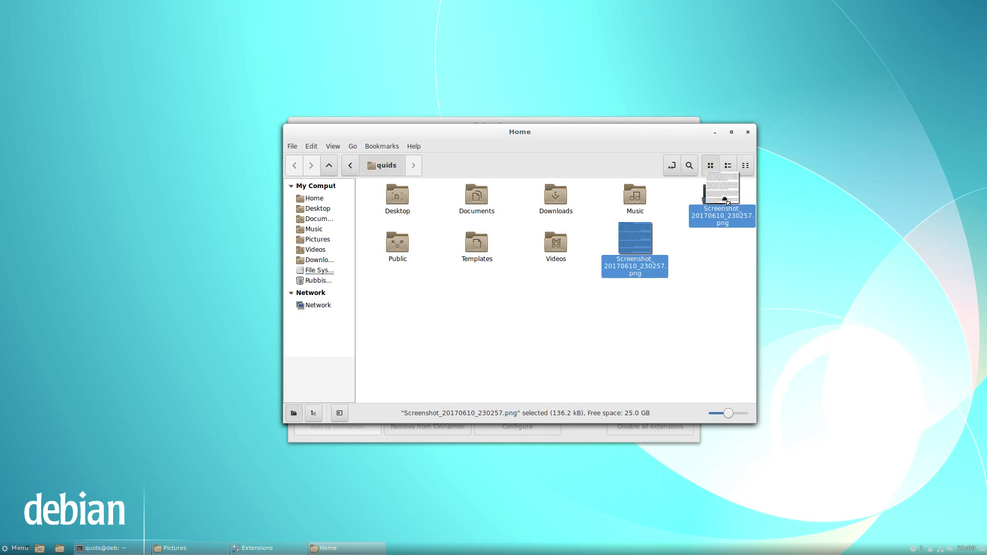
left_click_drag(727, 202, 724, 199)
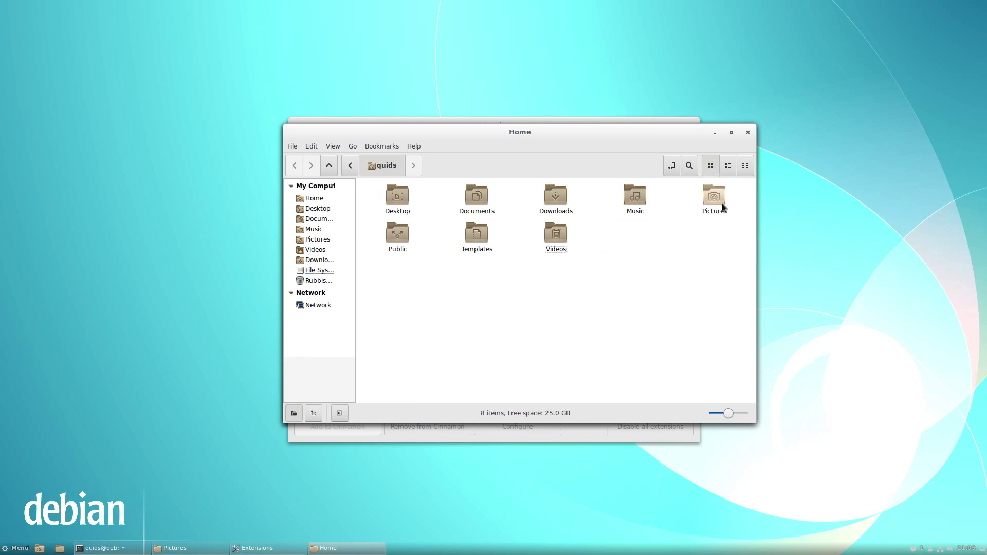
double_click(718, 205)
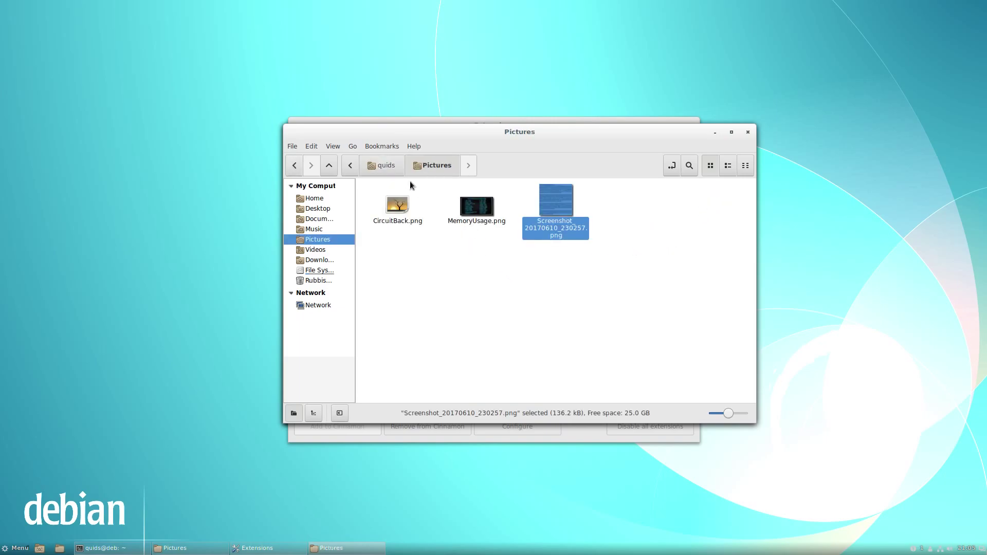
left_click(394, 167)
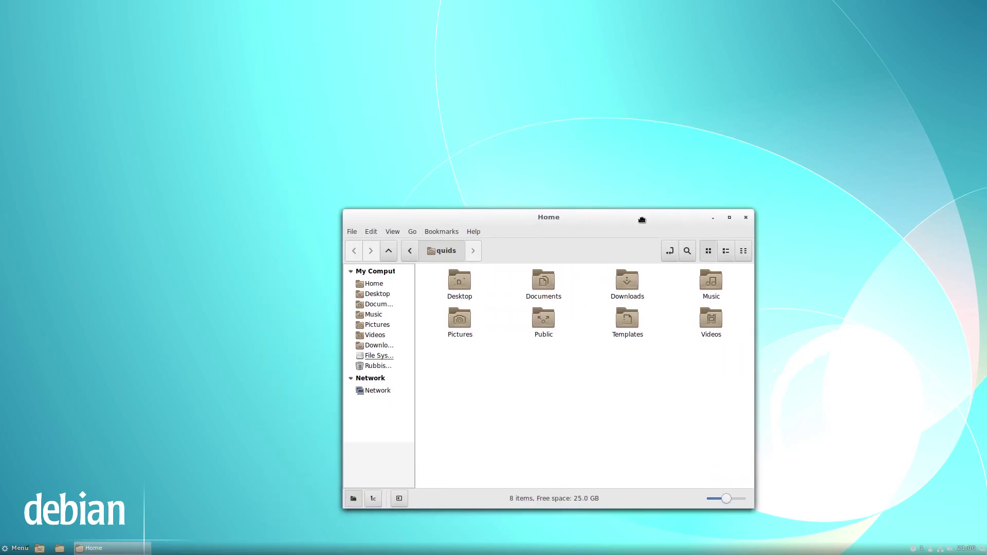
Tile the Home window to right, corner, top and bottom positions, then maximise and close it
left_click_drag(639, 214, 983, 54)
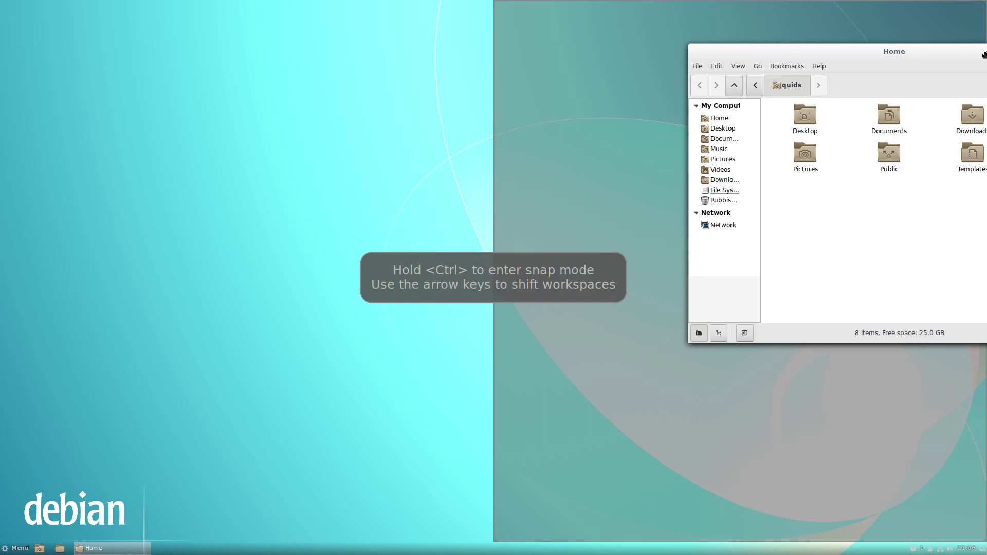
left_click_drag(984, 55, 984, 1)
left_click_drag(828, 9, 540, 5)
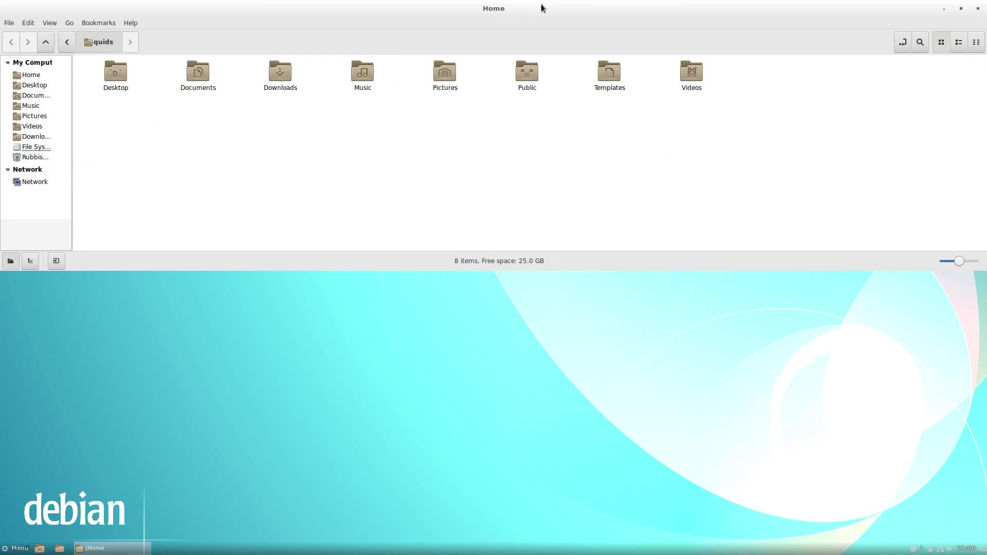
left_click_drag(541, 7, 515, 553)
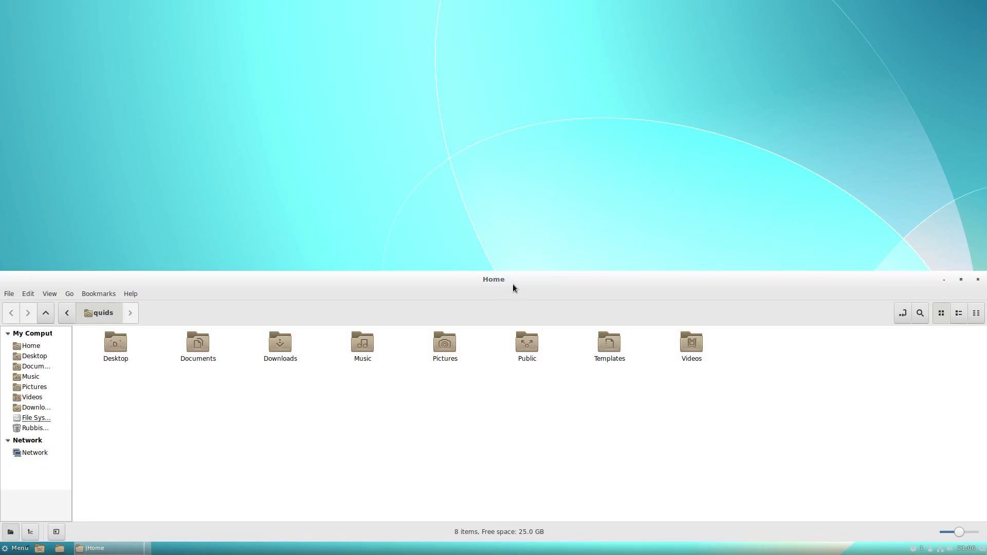
left_click_drag(513, 284, 519, 156)
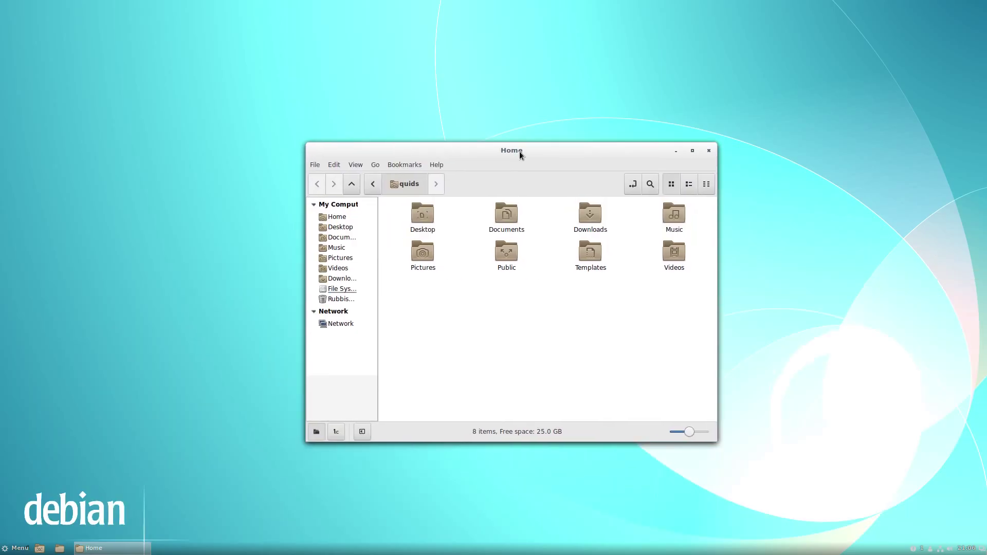
double_click(519, 151)
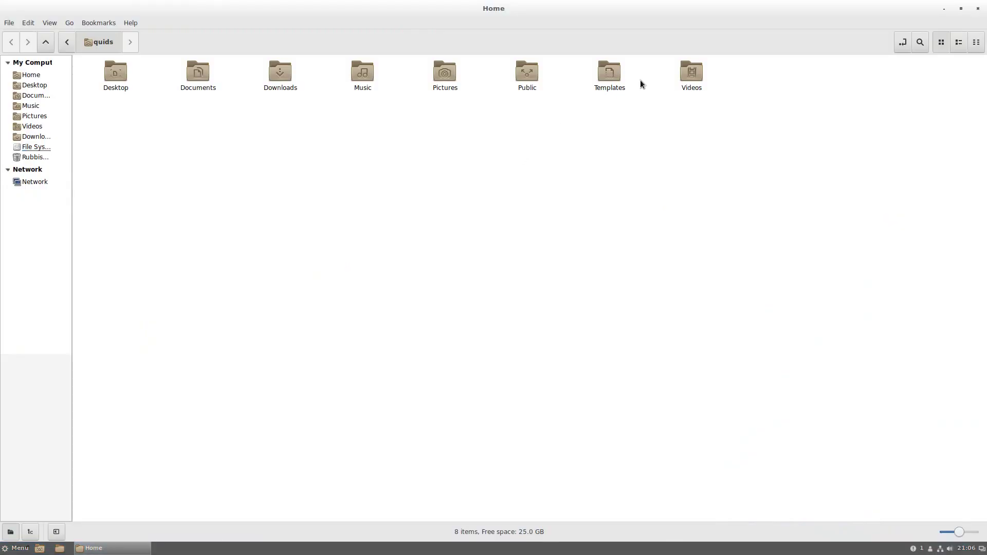
left_click(981, 13)
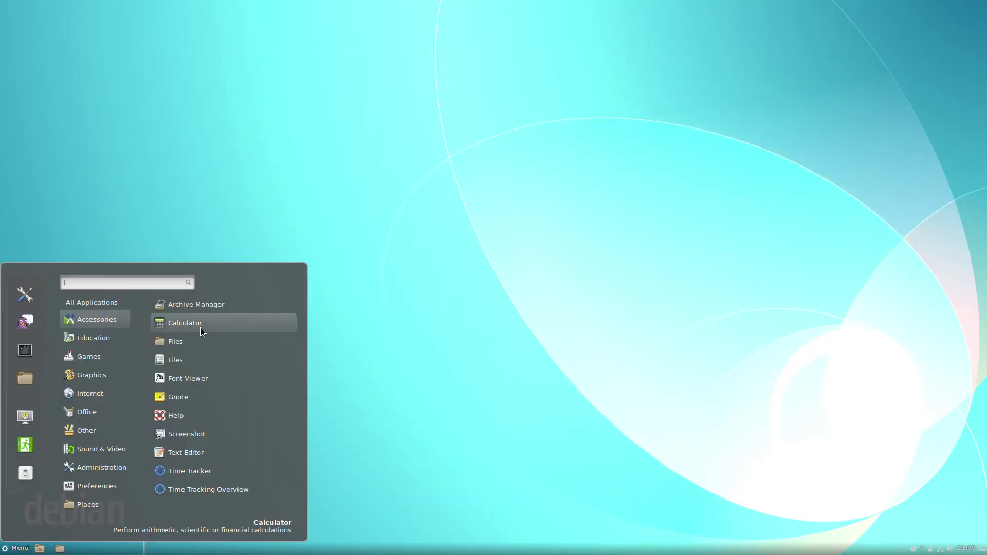
Browse the Education, Games and Internet app lists in the application menu
mouse_move(122, 340)
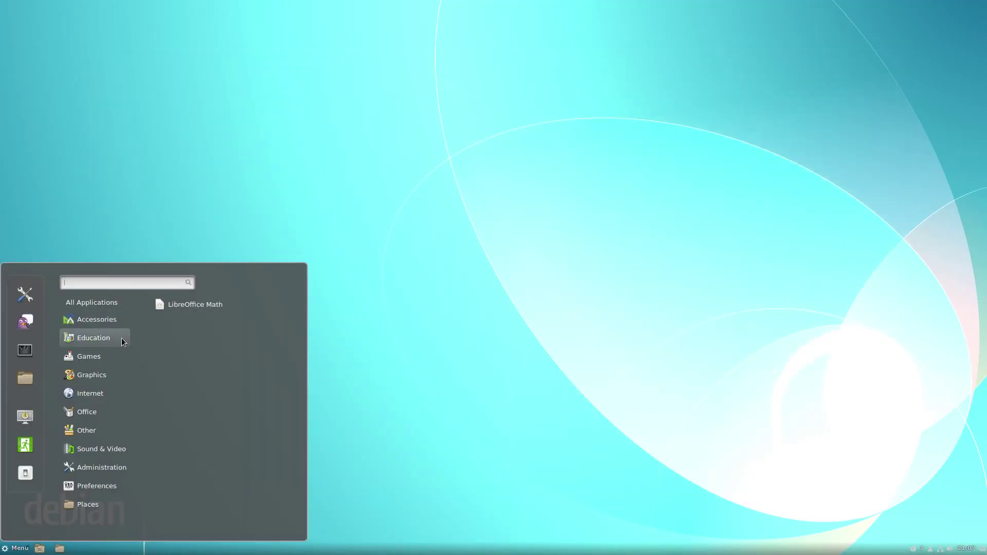
mouse_move(114, 357)
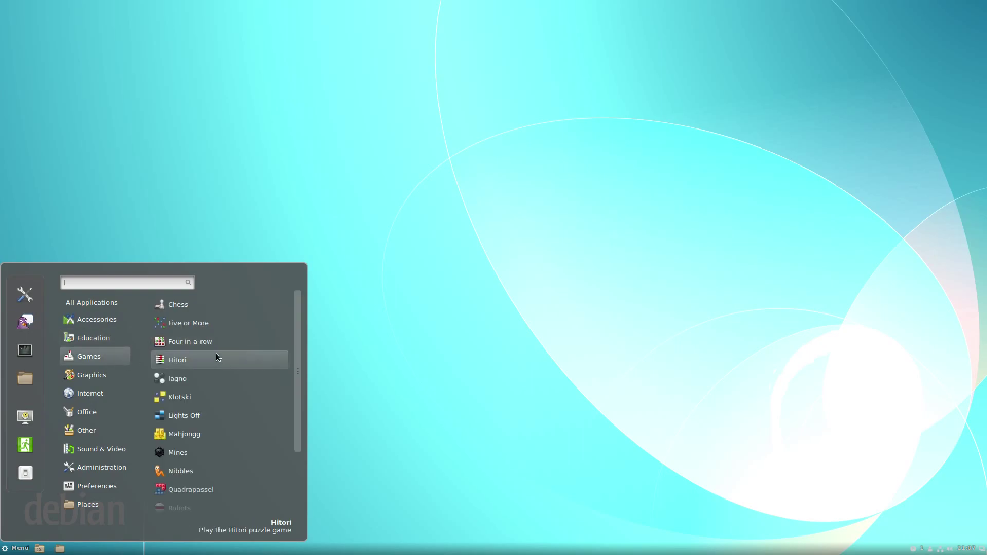
scroll(217, 384, "down", 3)
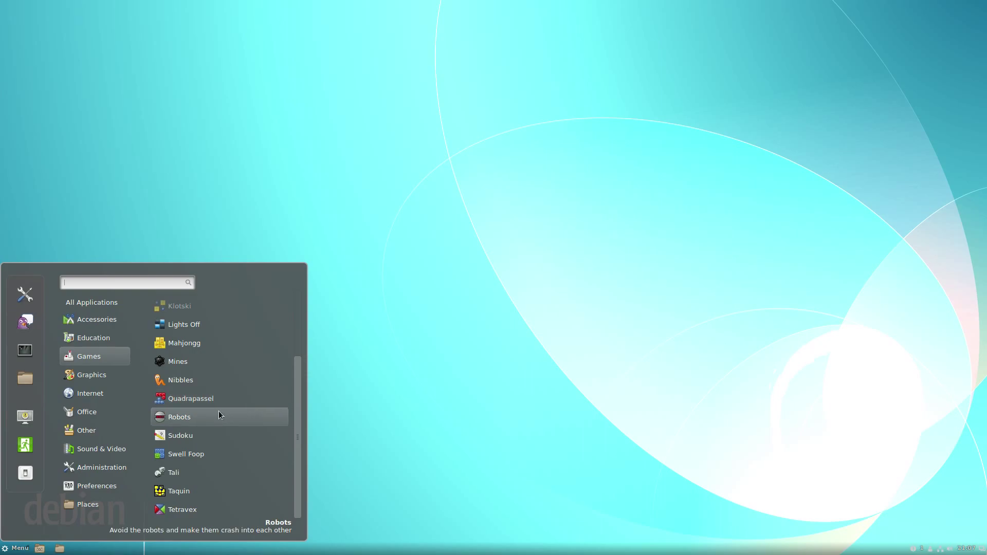
mouse_move(123, 376)
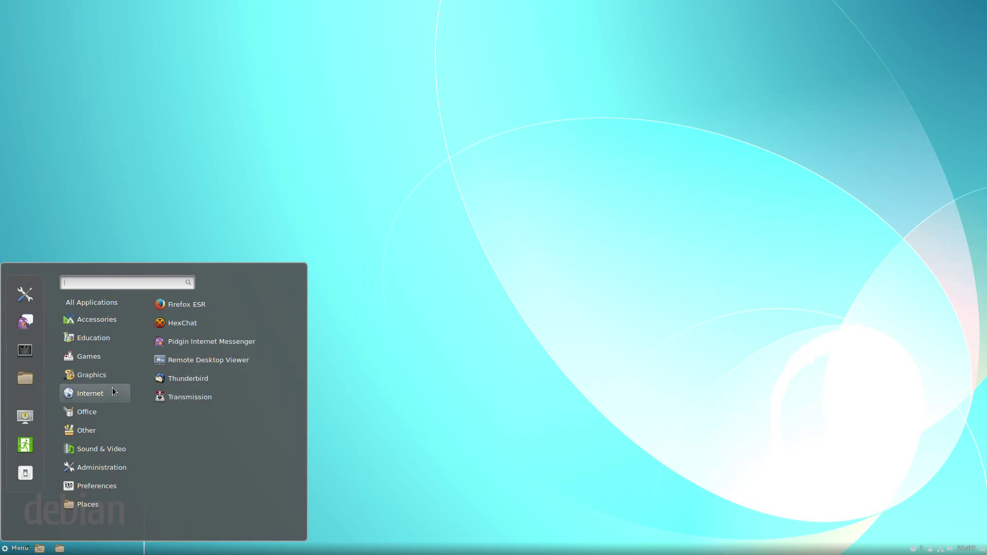
Launch Firefox ESR, close it with all tabs, then show the menu's Office apps
left_click(208, 304)
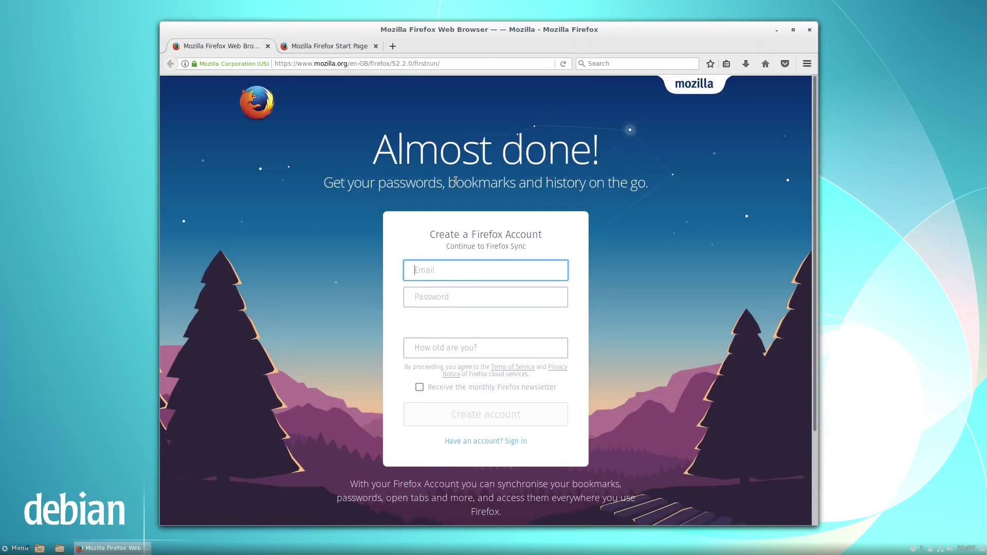
left_click(811, 32)
left_click(579, 293)
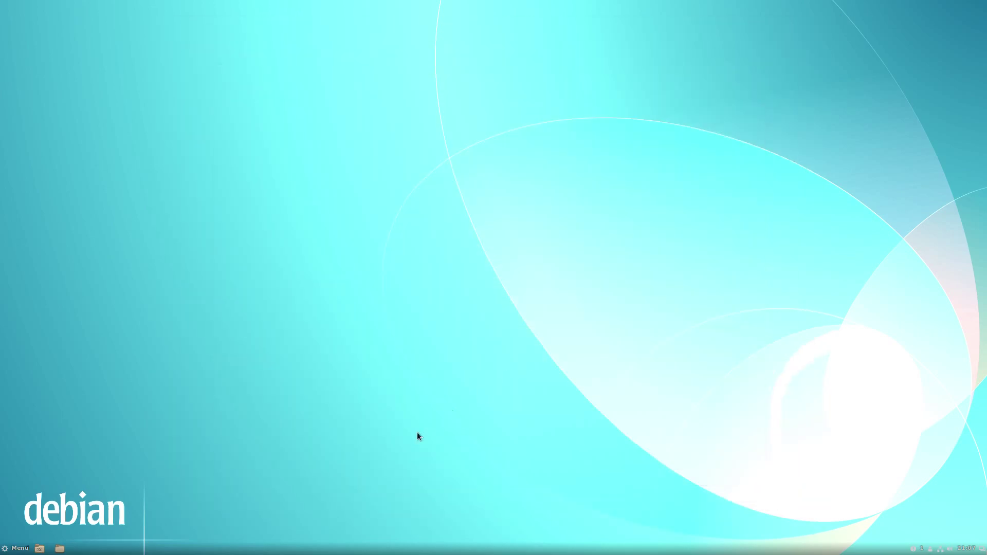
left_click(8, 552)
mouse_move(113, 412)
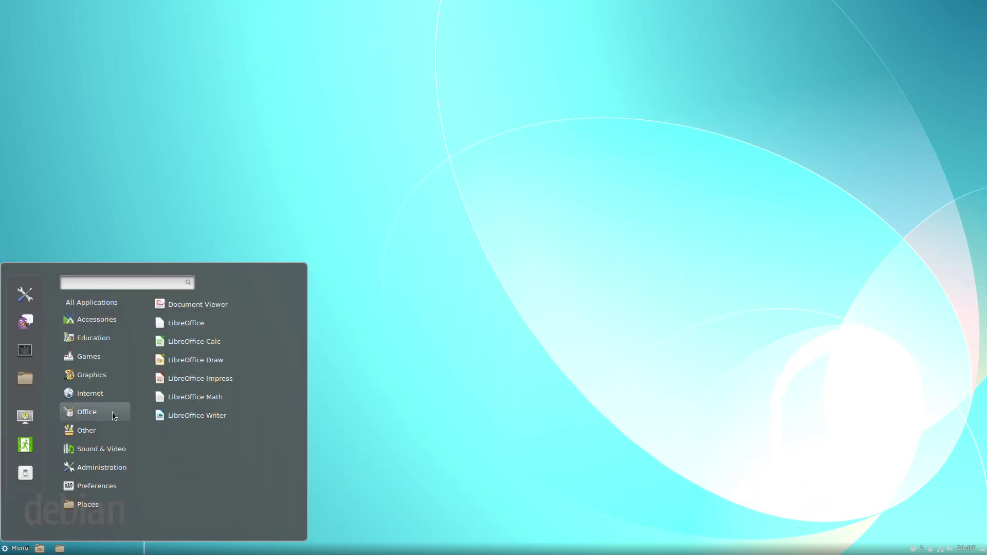
Launch LibreOffice Writer, confirm version 5.2.7.2 under Help > About, then close Writer
left_click(194, 415)
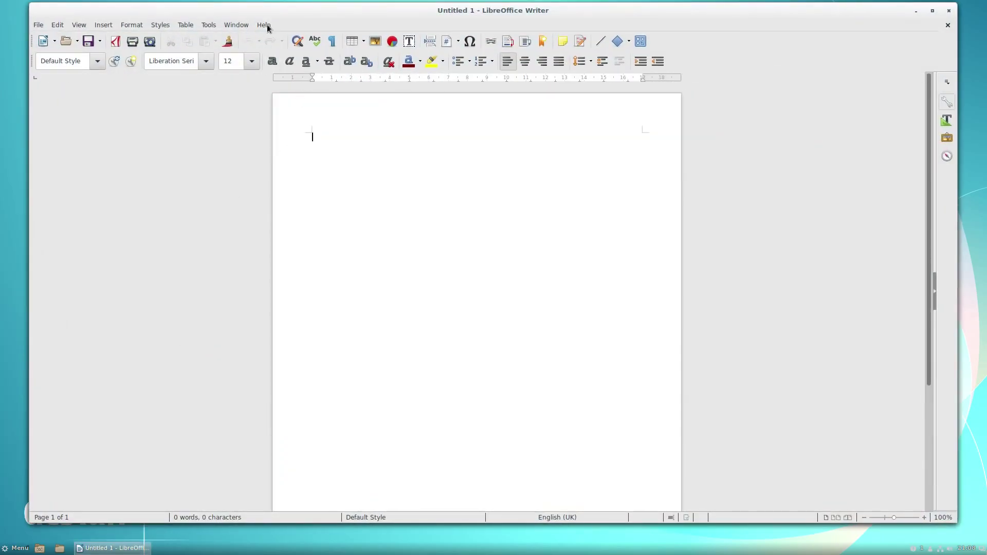
left_click(267, 24)
left_click(286, 88)
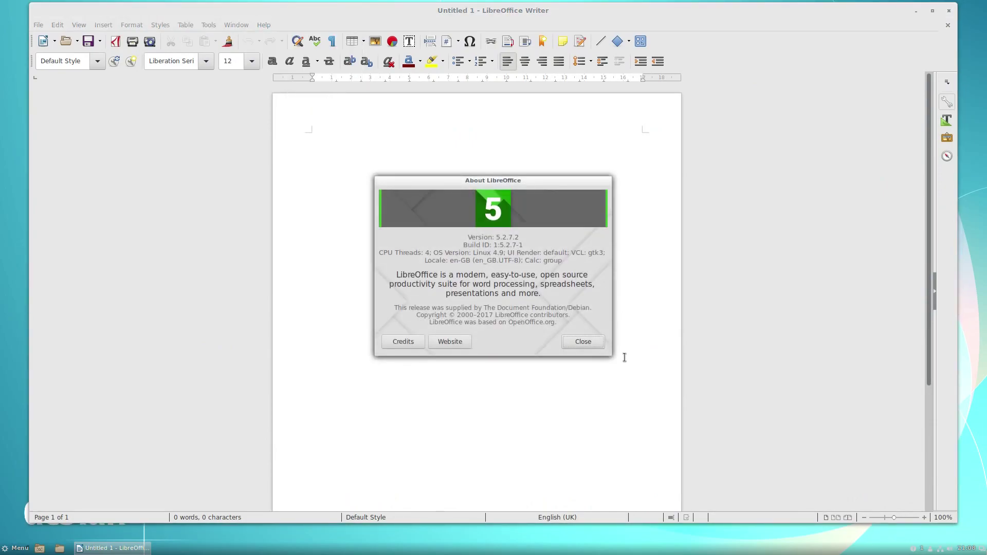
left_click(591, 343)
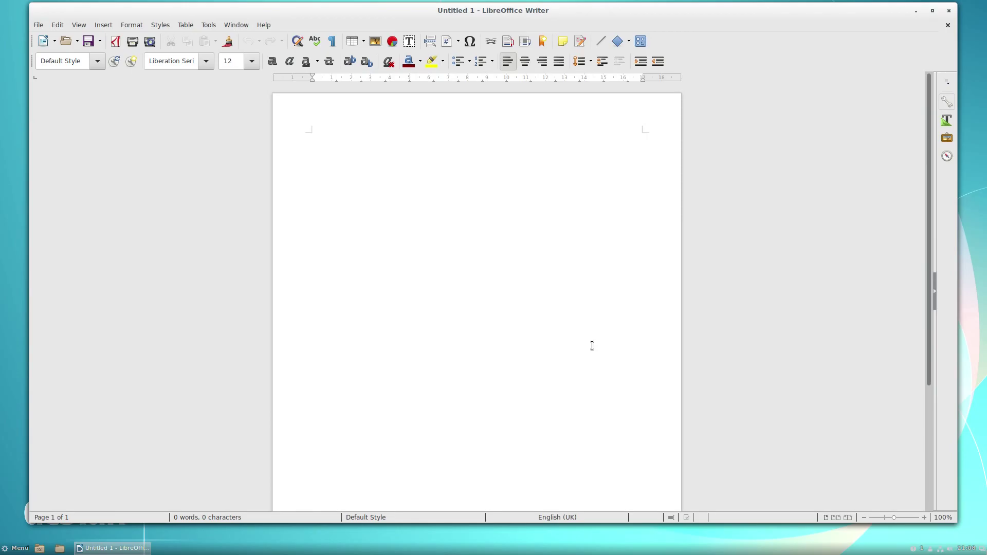
left_click(948, 10)
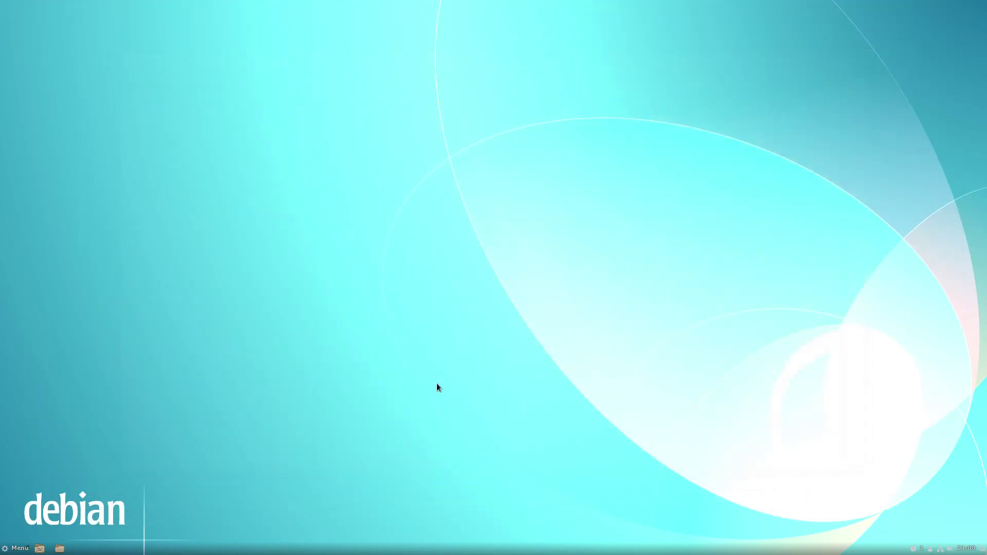
Add Synaptic Package Manager, Hitori and Chess to the menu favourites
key("super")
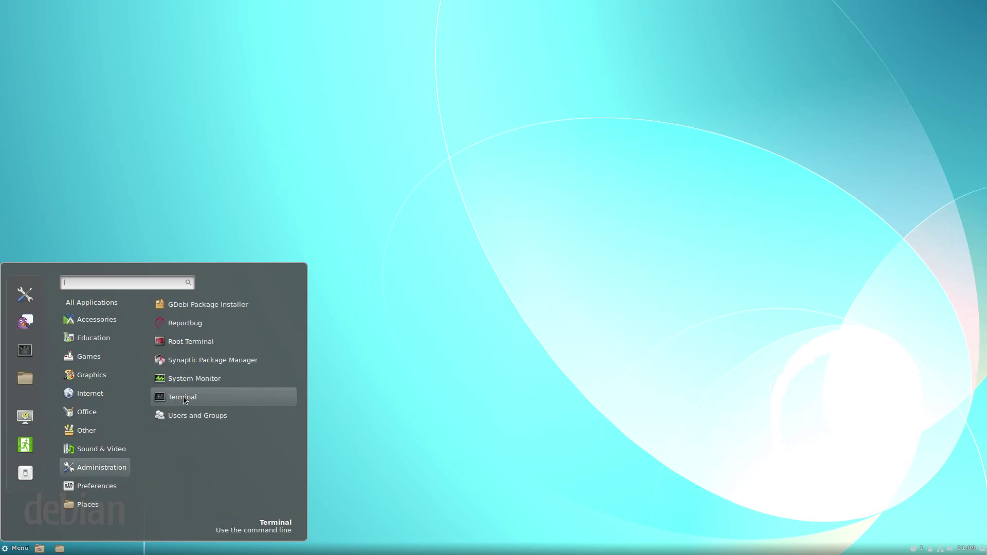
right_click(192, 361)
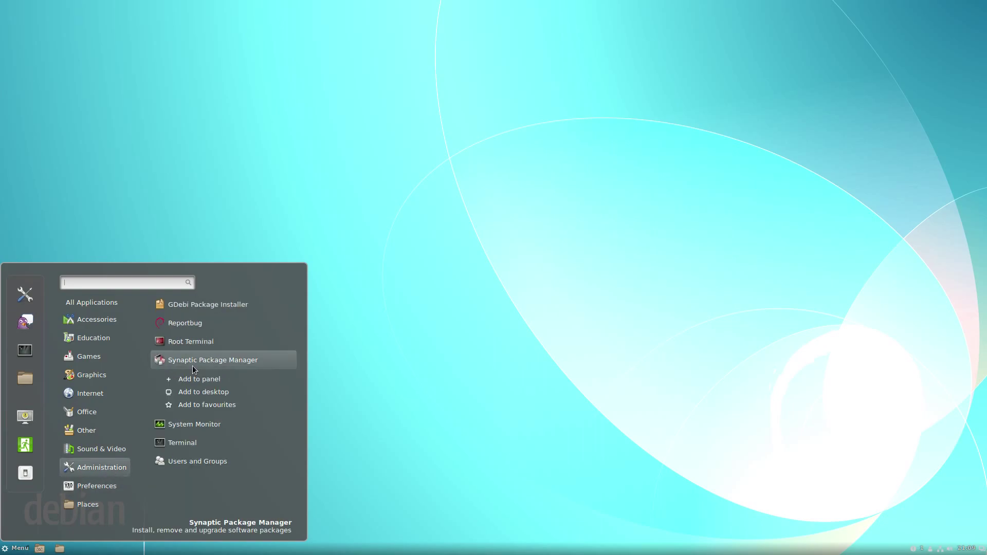
left_click(202, 405)
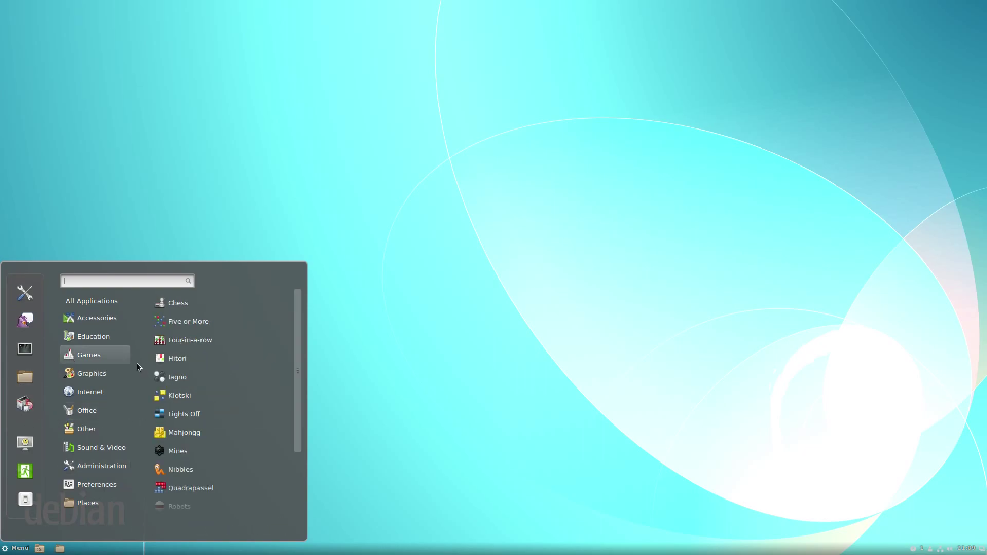
right_click(180, 360)
left_click(205, 403)
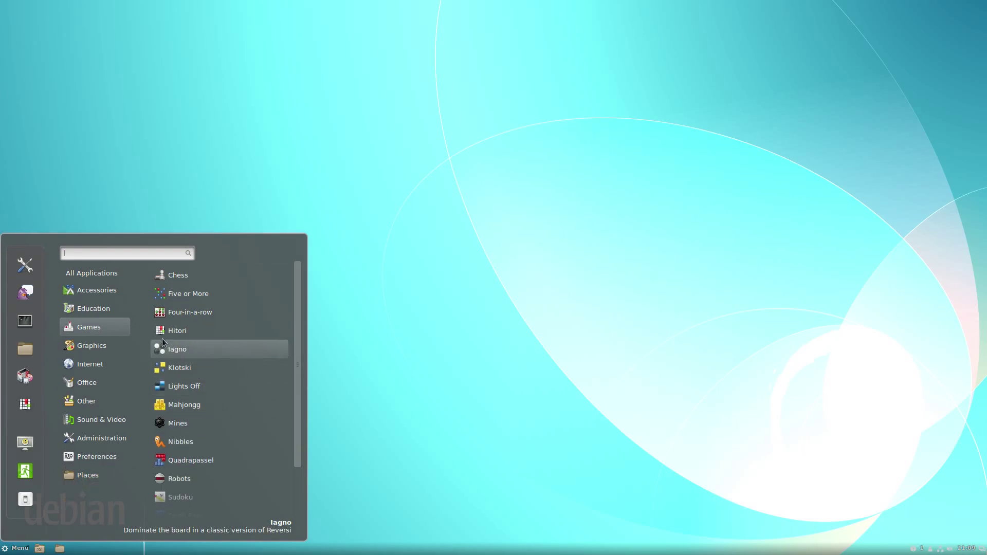
right_click(194, 276)
left_click(204, 318)
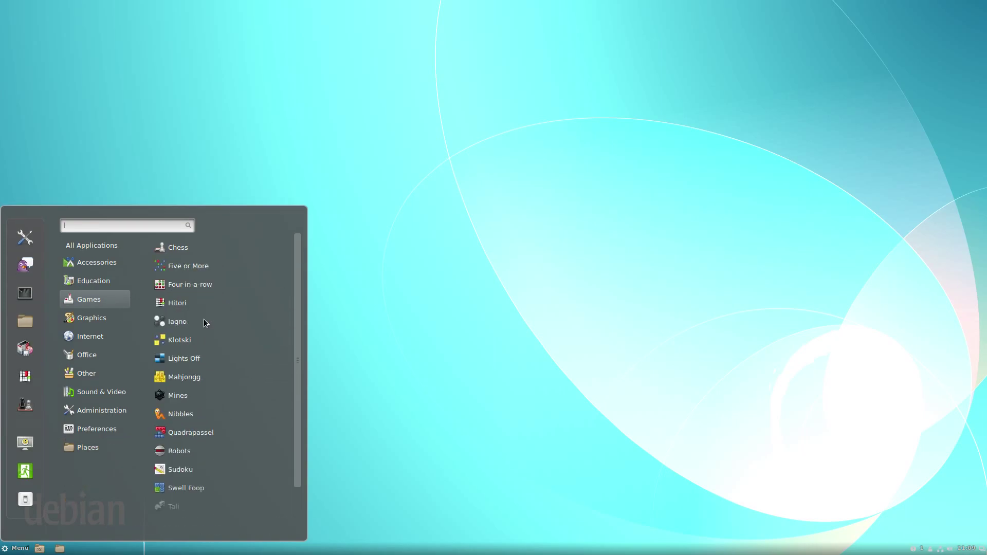
Add Mahjongg to the favourites, then remove it again
right_click(191, 376)
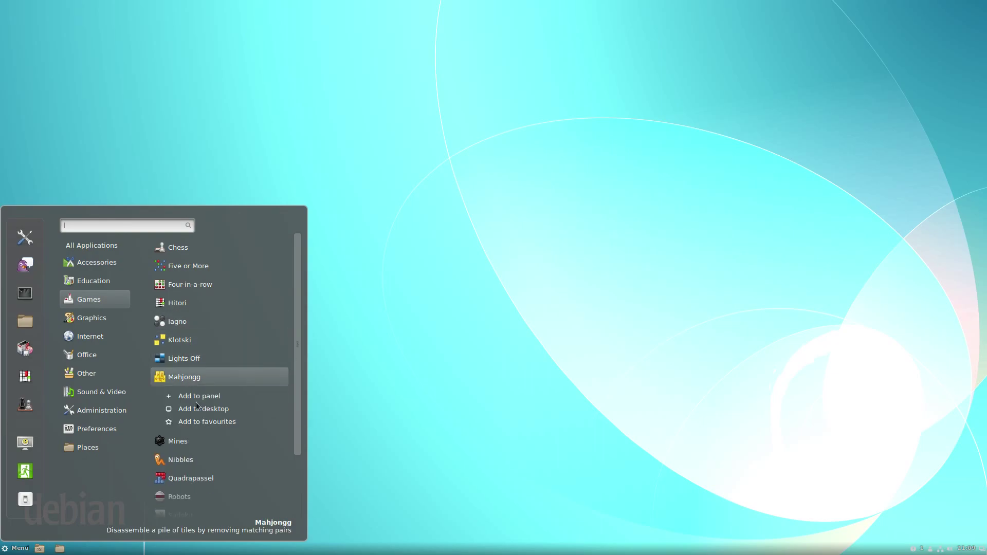
left_click(202, 422)
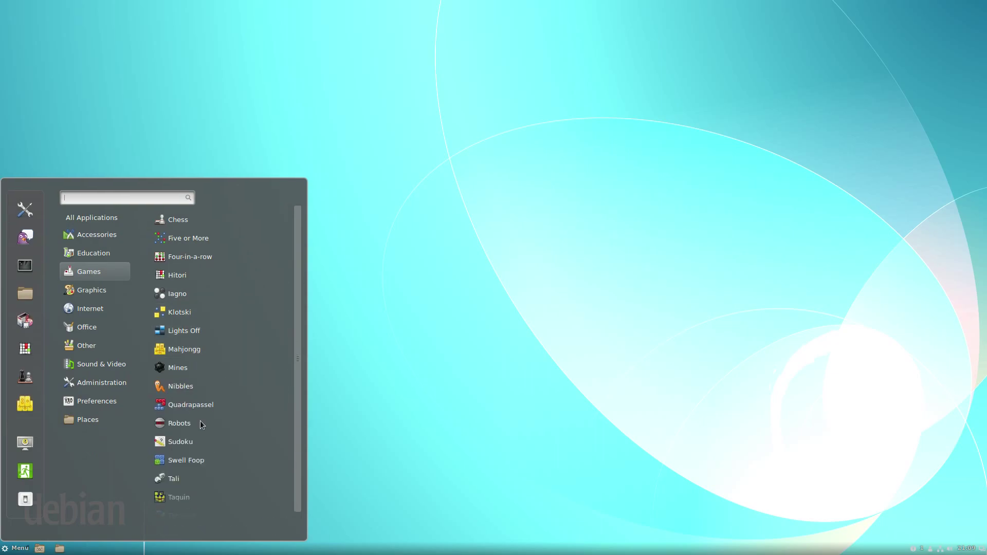
right_click(186, 354)
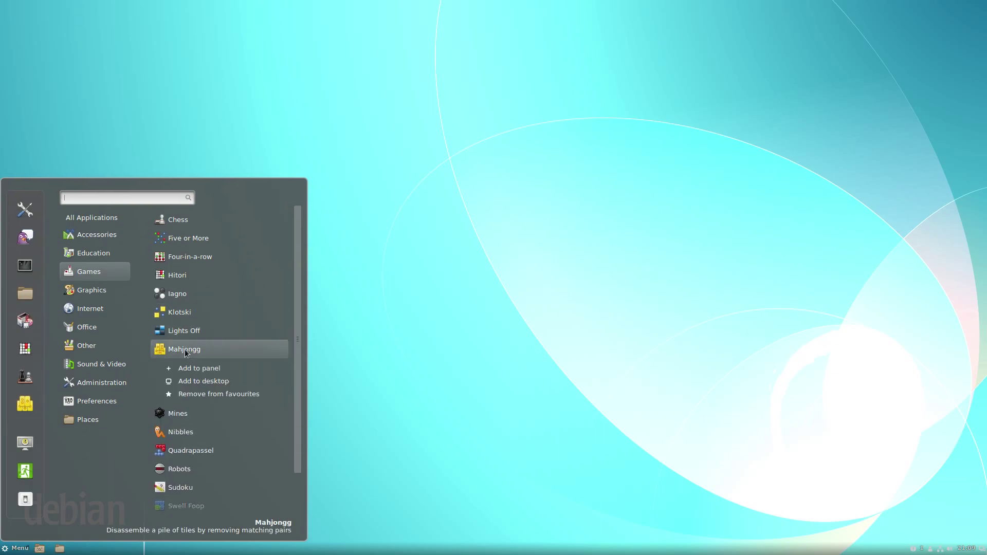
left_click(201, 397)
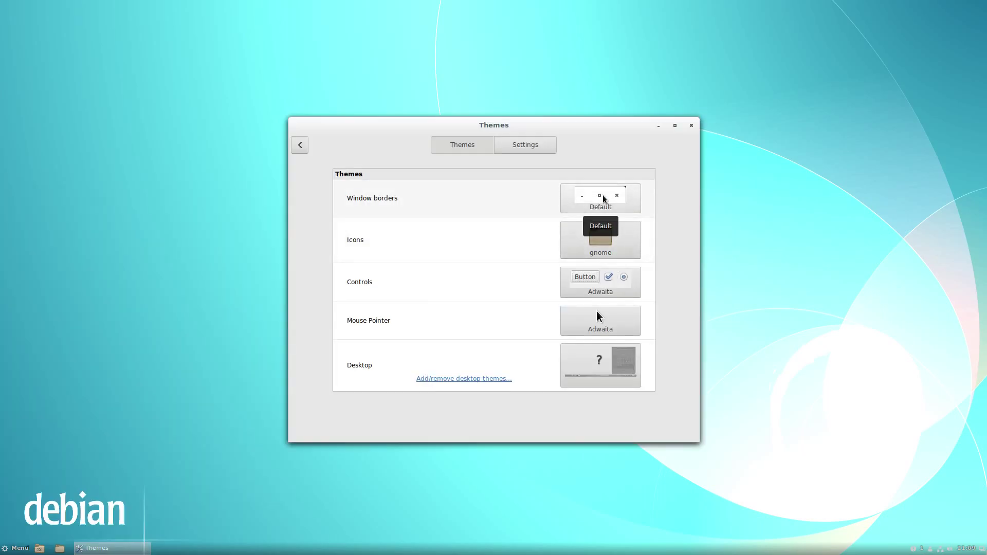
Browse the window border, icon, controls, pointer and desktop theme choices without changing them
left_click(606, 199)
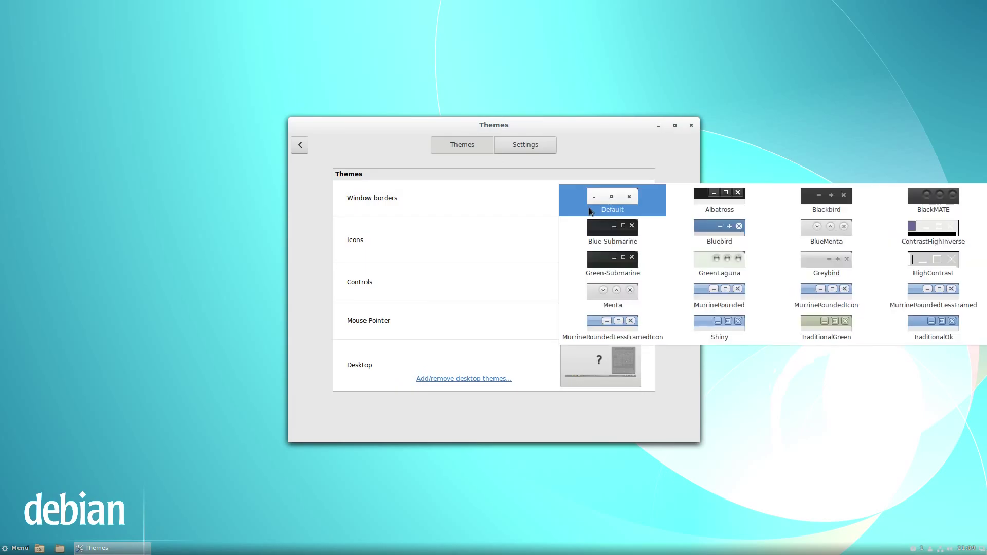
left_click(619, 160)
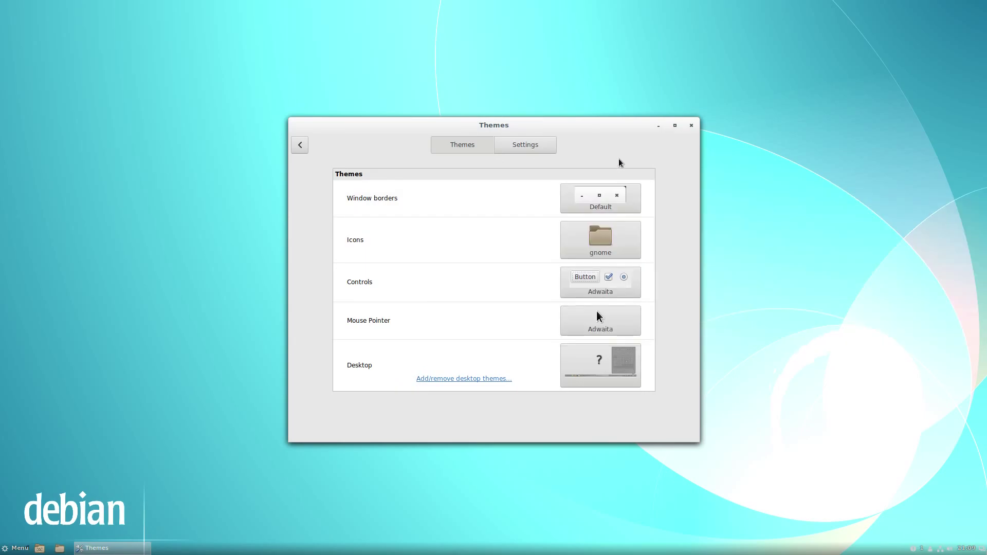
left_click(603, 242)
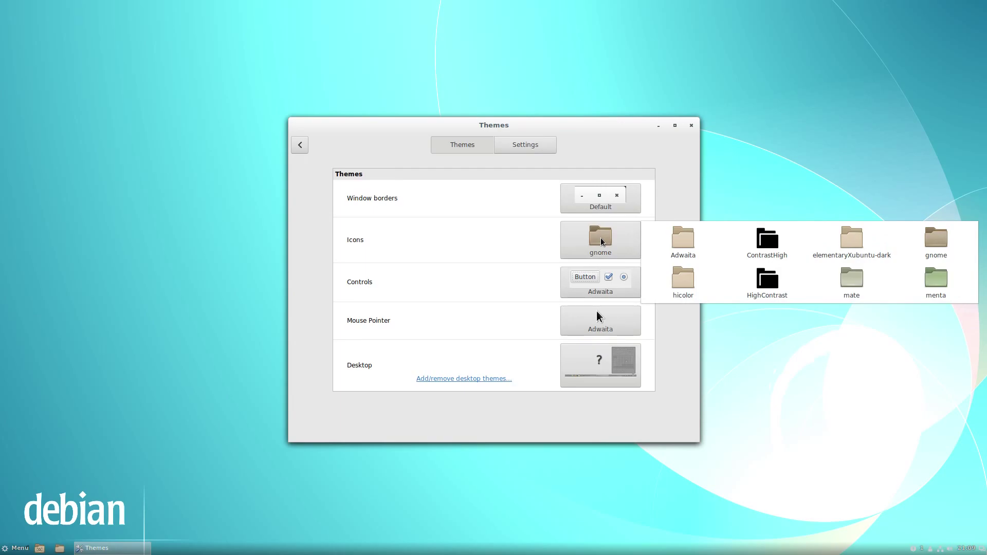
left_click(606, 286)
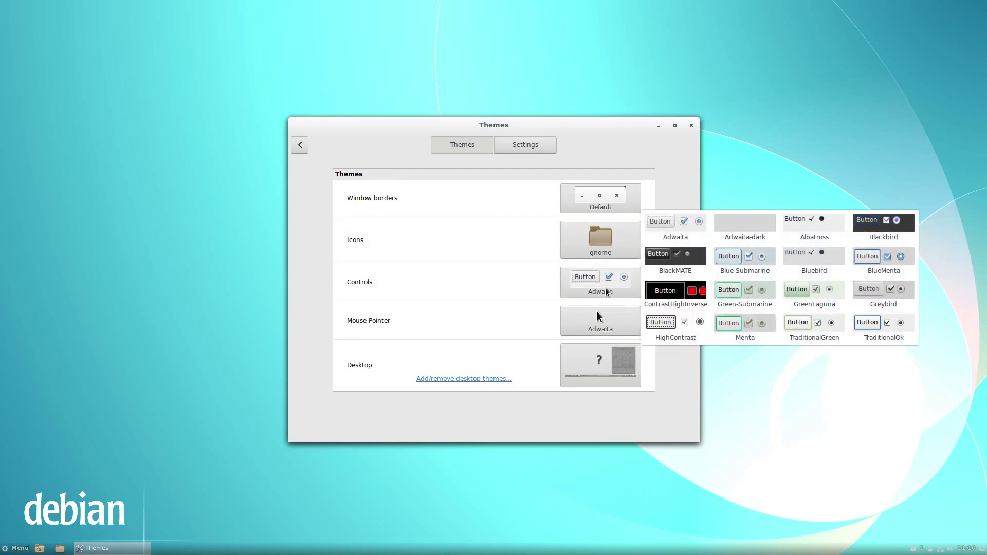
left_click(597, 315)
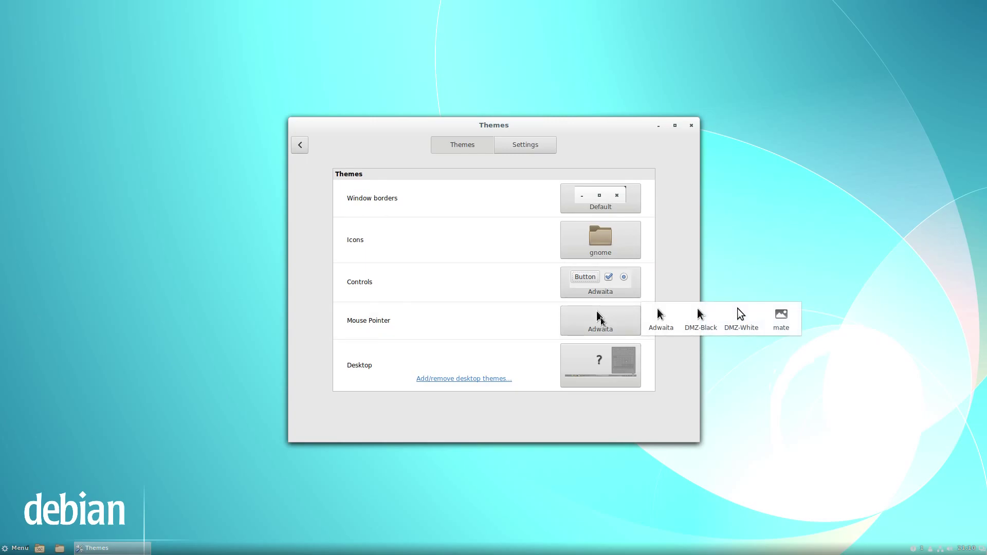
left_click(599, 368)
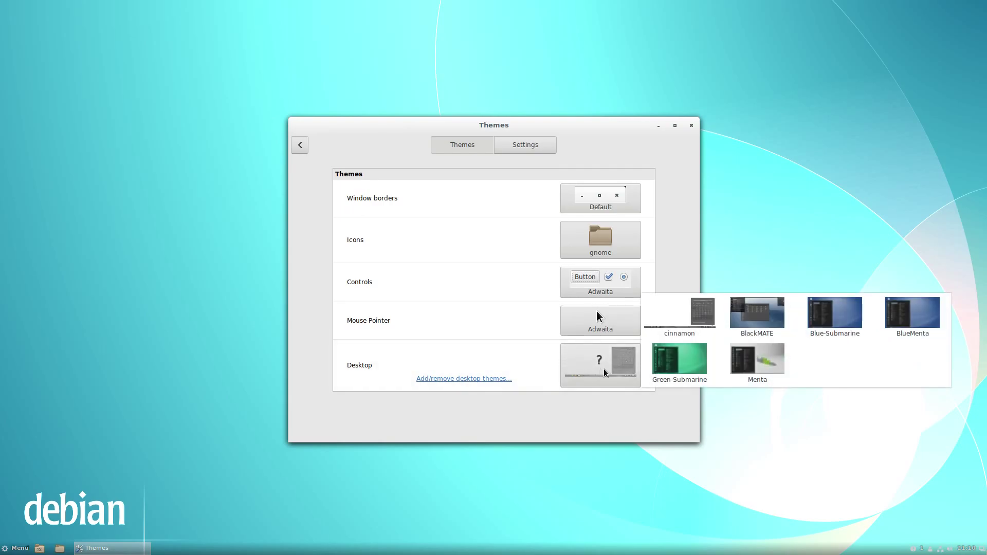
View the desktop themes available online in the Add/remove manager, then close it
left_click(465, 380)
left_click(562, 180)
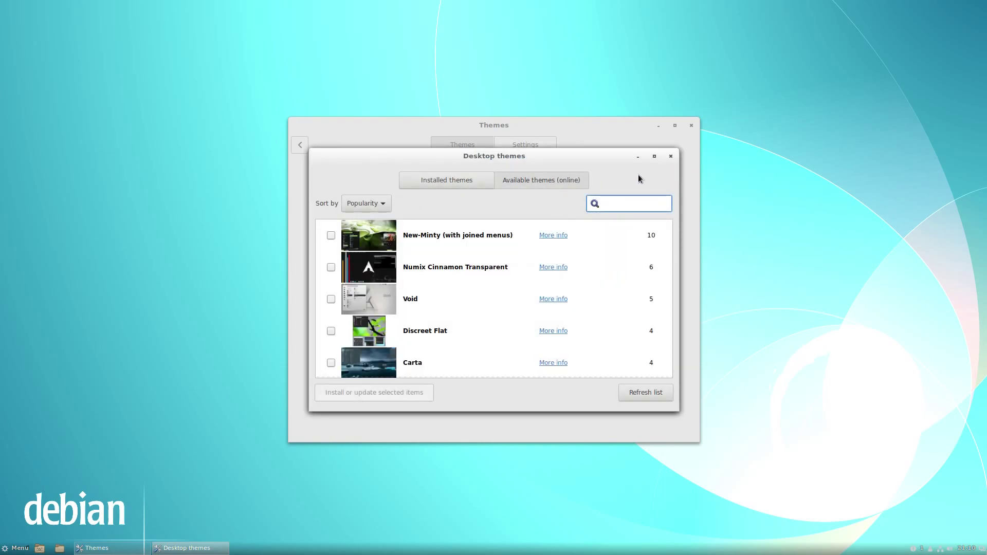
left_click(669, 156)
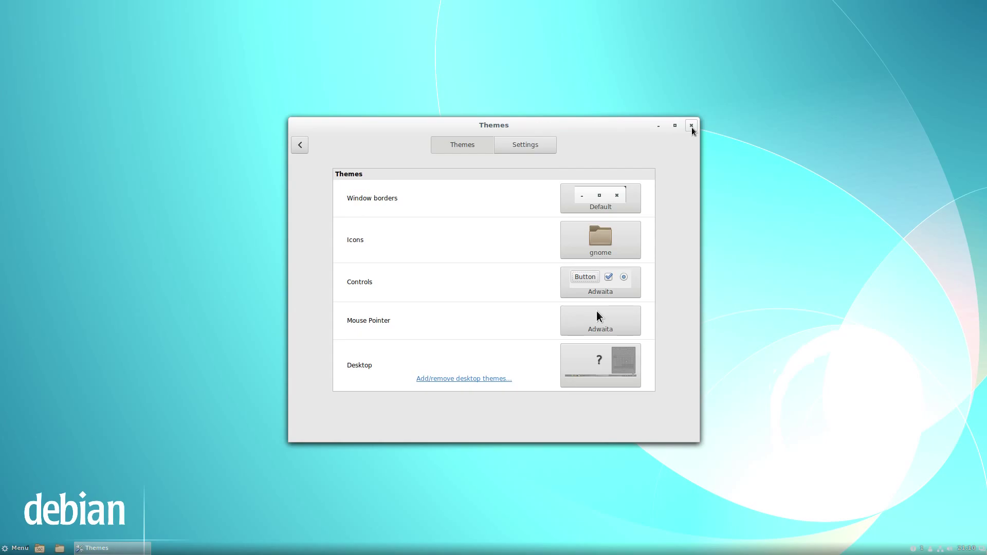
Close Themes and open the menu, clearing the 'upda' search to browse Administration
left_click(692, 126)
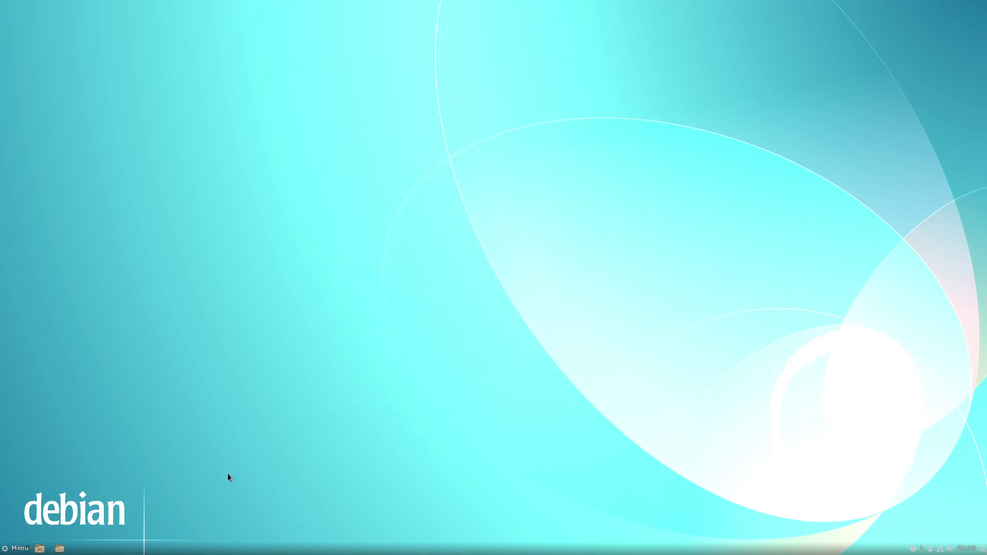
key("super")
type("upda")
key("BackSpace")
key("BackSpace")
key("BackSpace")
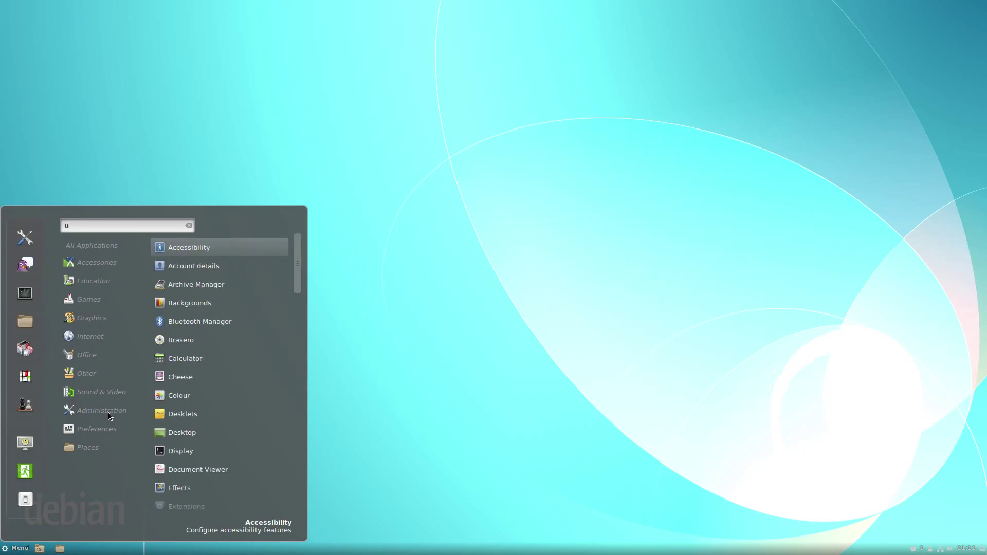
key("BackSpace")
mouse_move(97, 413)
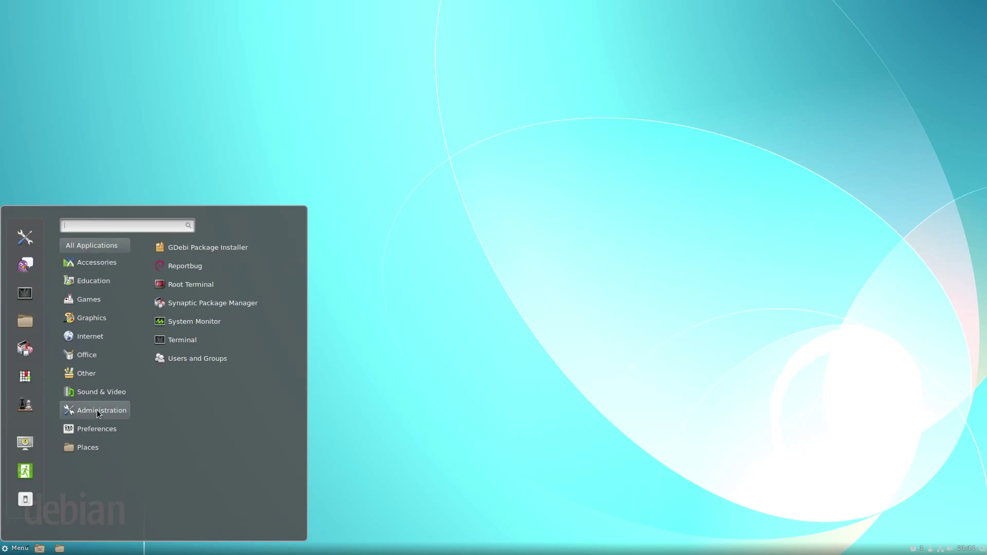
mouse_move(101, 392)
Launch Synaptic Package Manager and authenticate with the account password
left_click(223, 304)
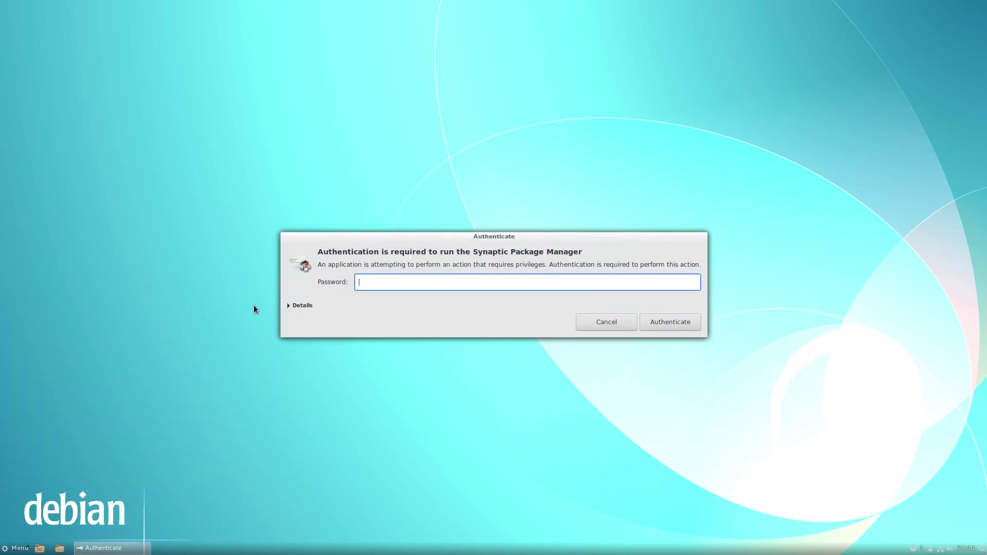
type("**********")
key("Return")
Reload package info, maximize, and list the six upgradable installed kernel packages, then minimize Synaptic
left_click(73, 95)
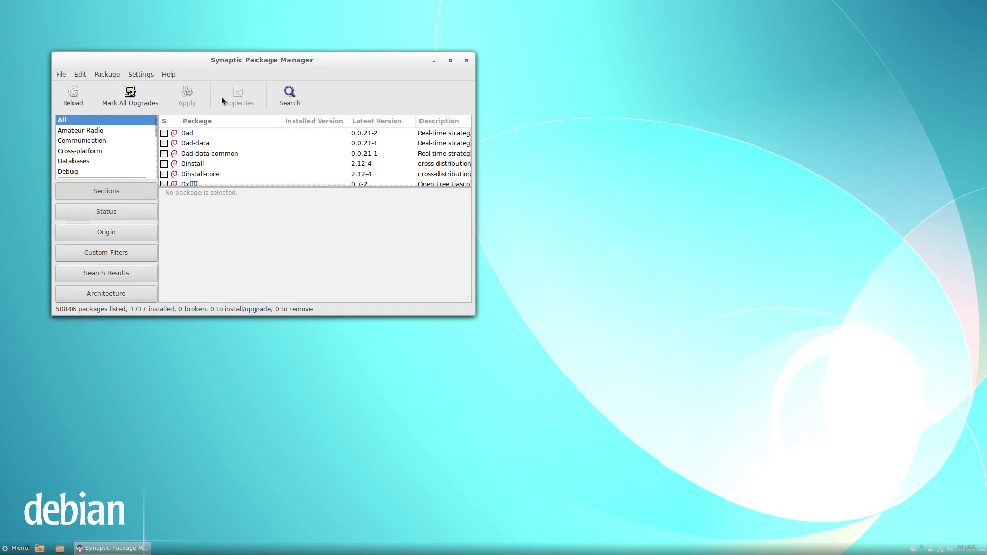
double_click(213, 62)
left_click(36, 443)
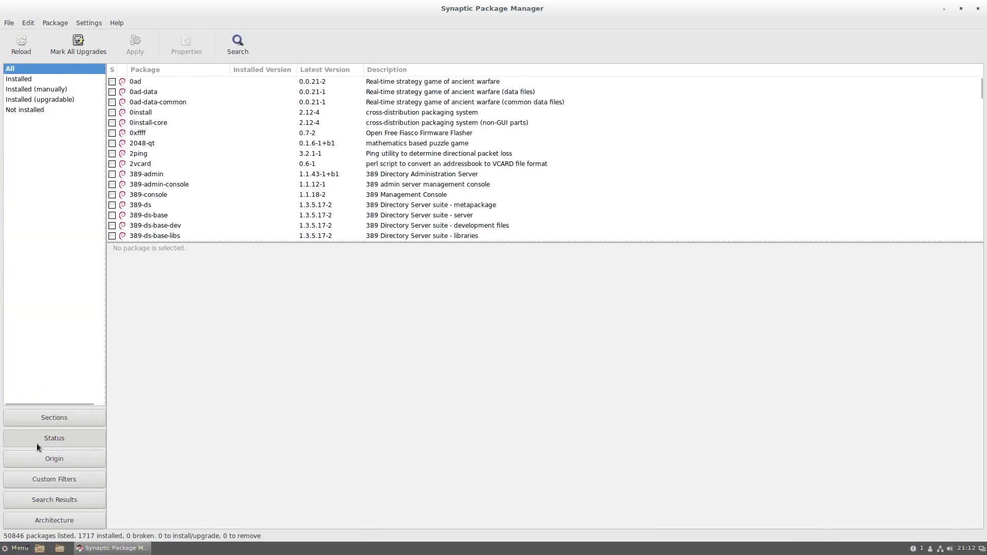
left_click(54, 101)
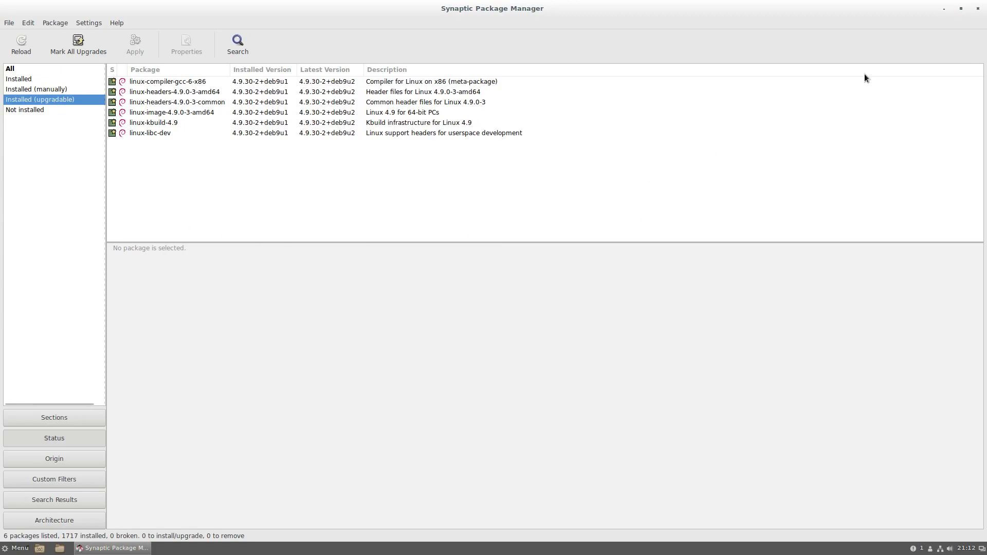
left_click(943, 9)
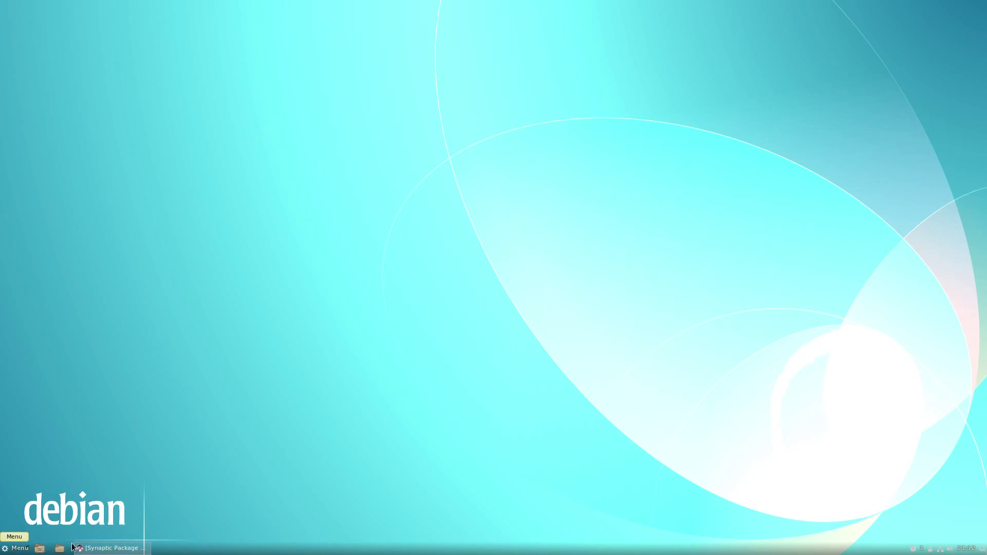
Launch Inkscape from the Graphics menu with New document 1, then minimize it
mouse_move(133, 552)
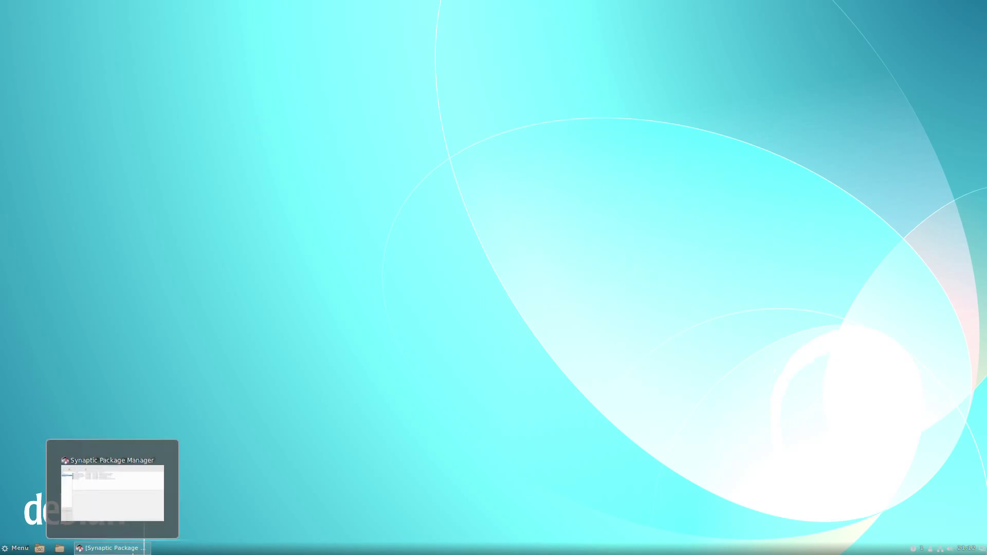
left_click(20, 548)
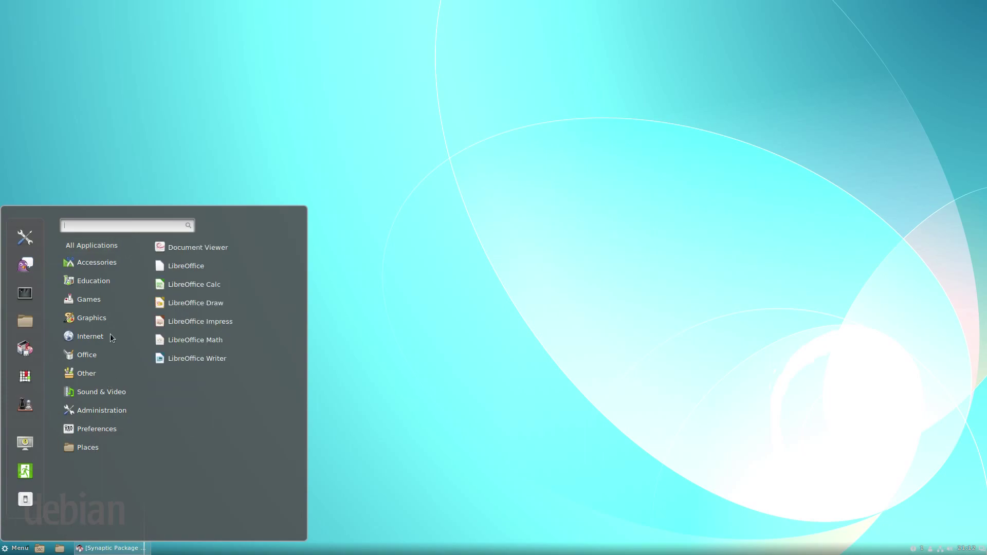
mouse_move(109, 337)
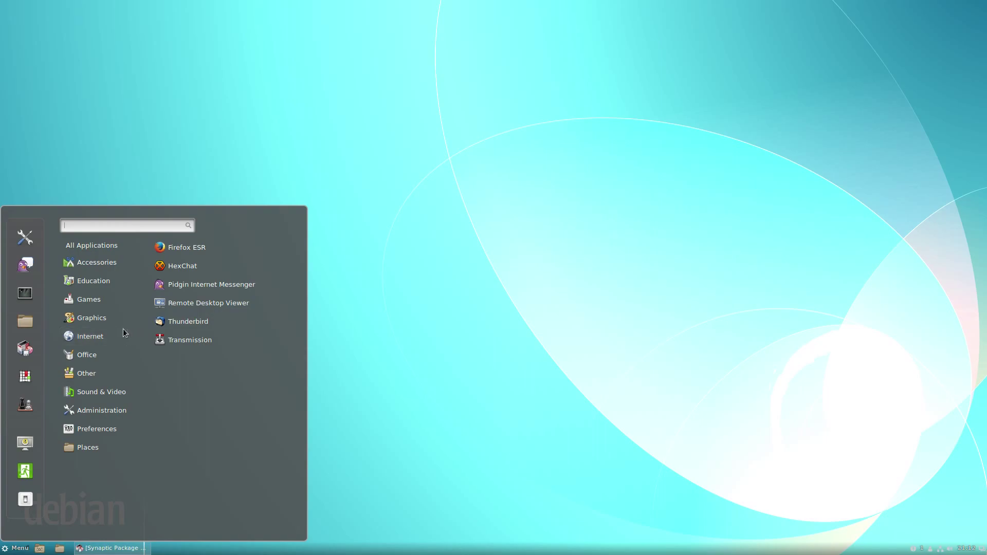
left_click(177, 321)
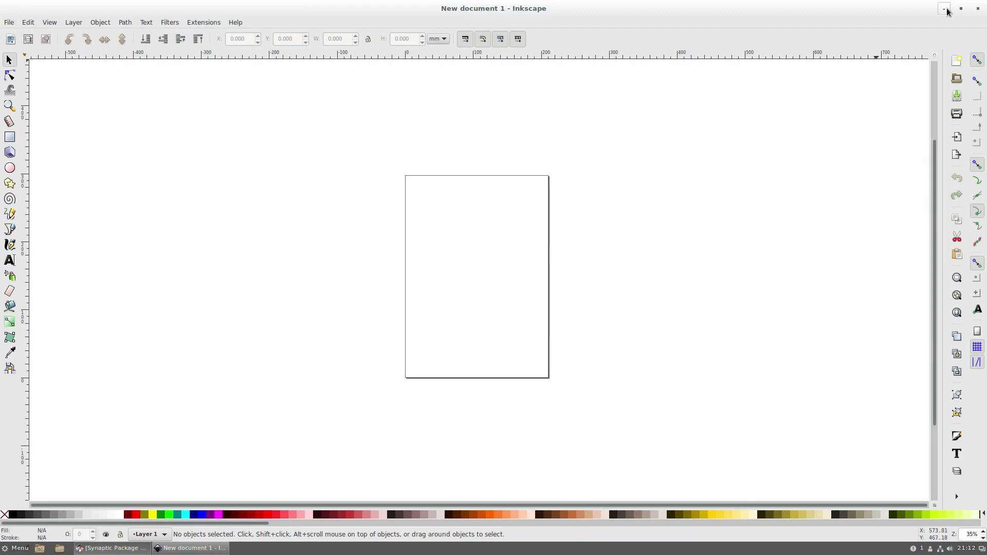
left_click(944, 8)
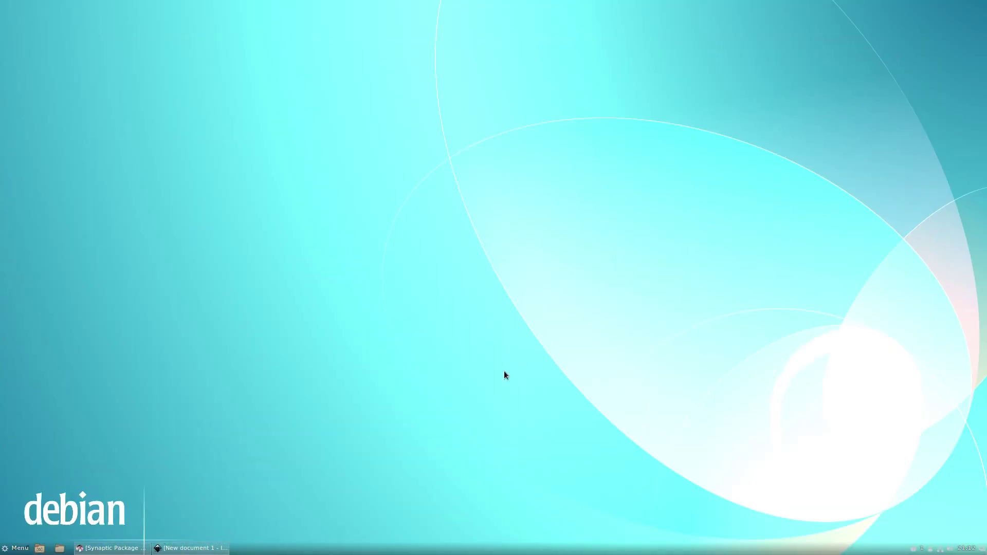